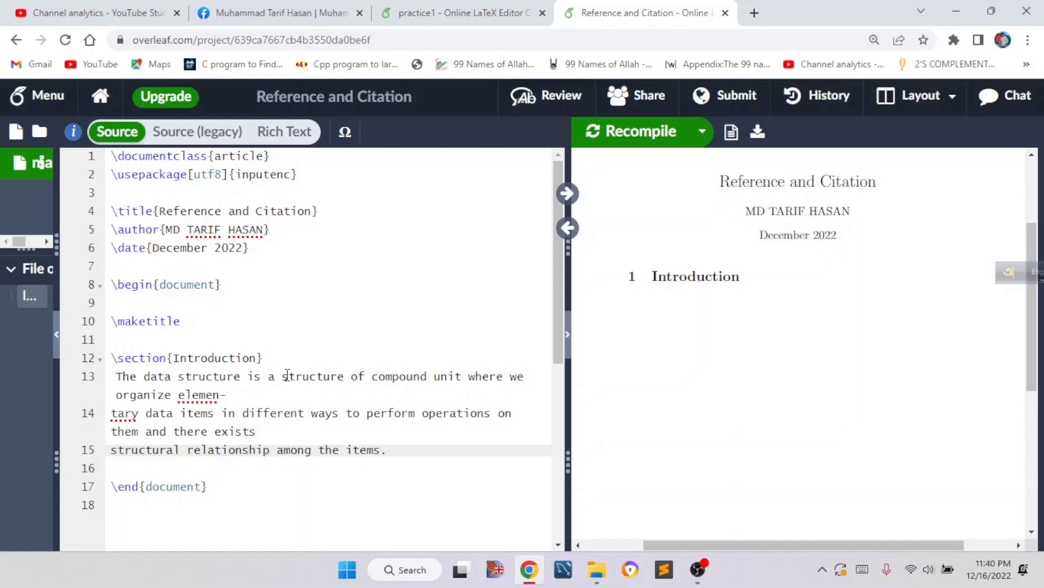
Step: Insert a thebibliography environment below the Introduction paragraph with a \bibitem keyed id1
key(Return)
key(Return)
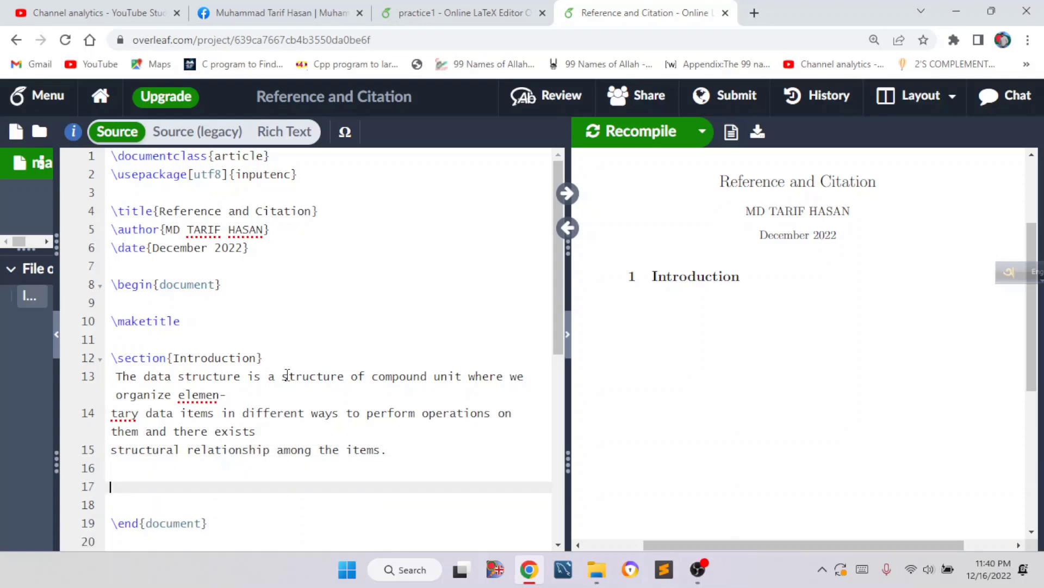
text(\be)
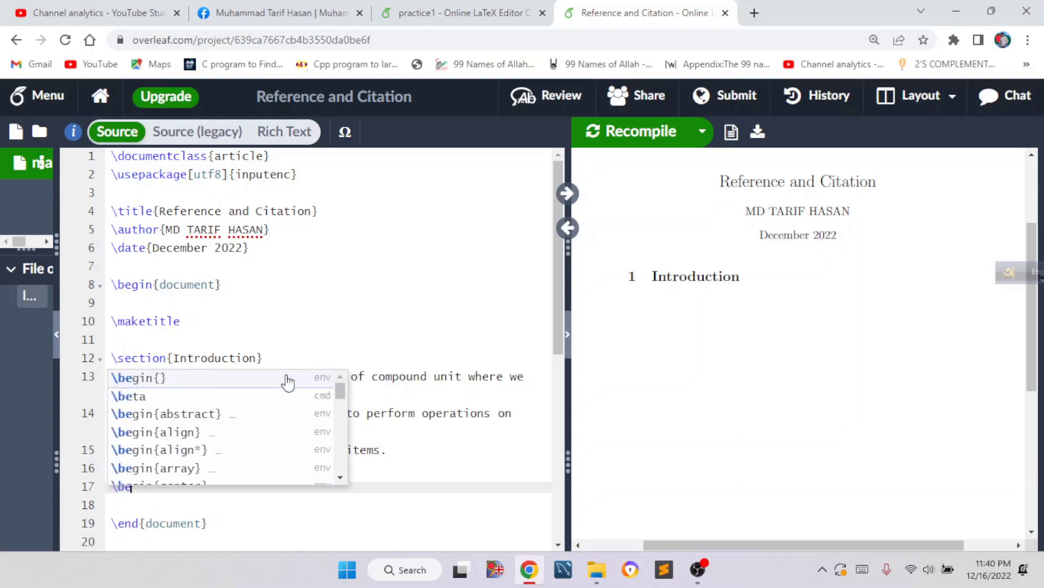
text(gin{)
text(thebi)
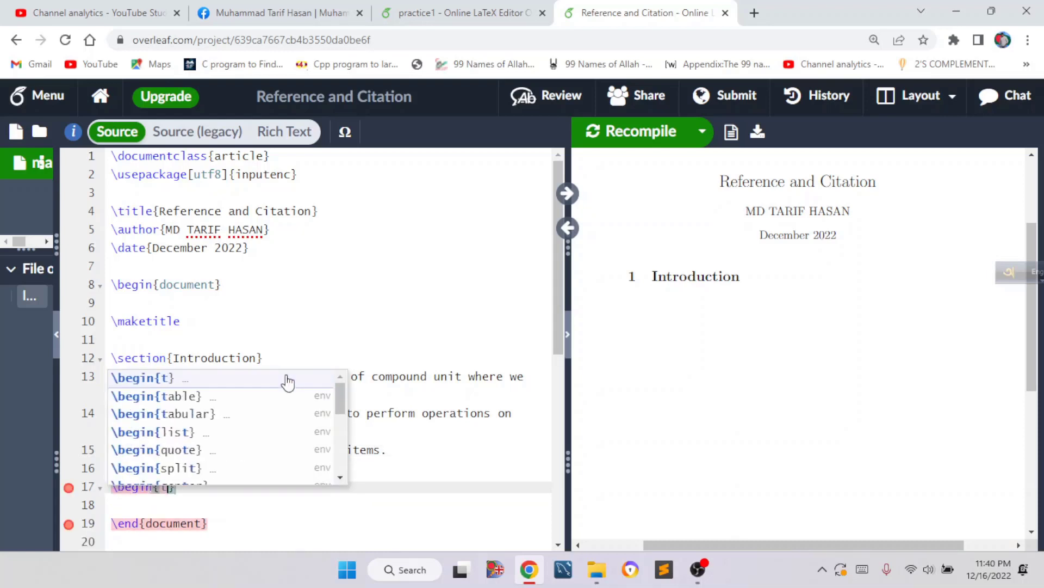
text(bliogra)
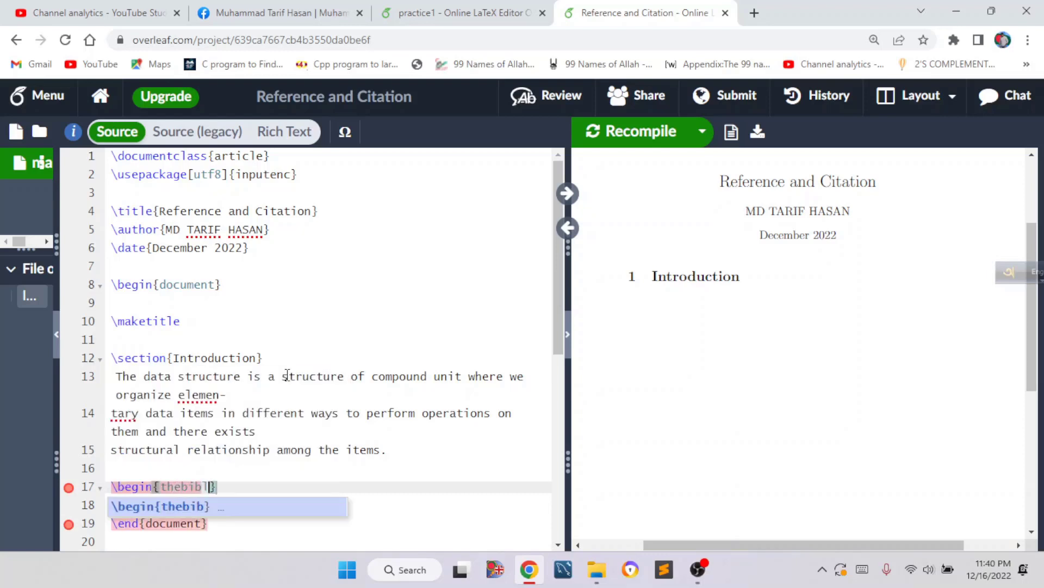
text(p)
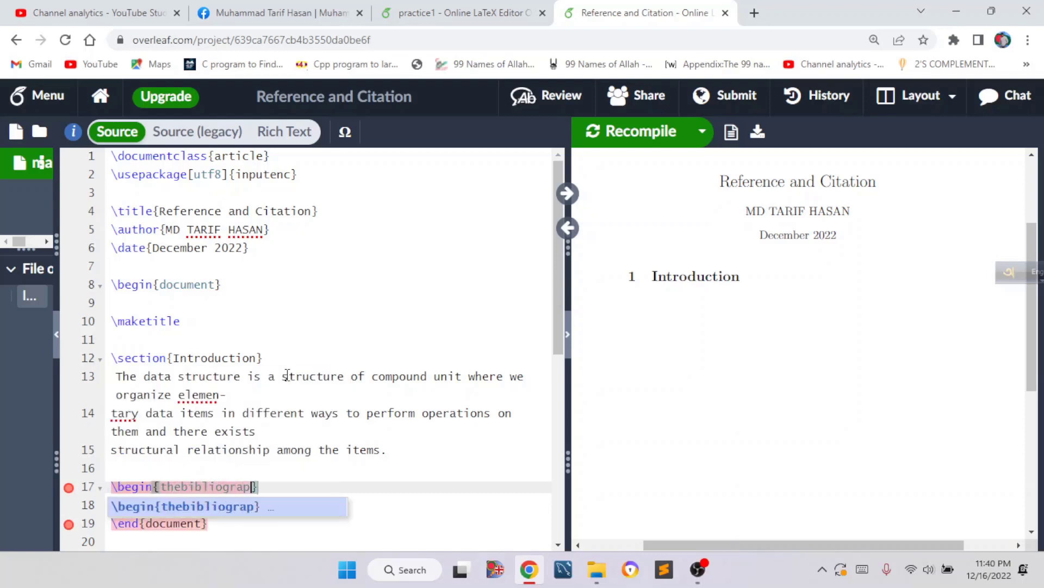
key(Return)
text(i)
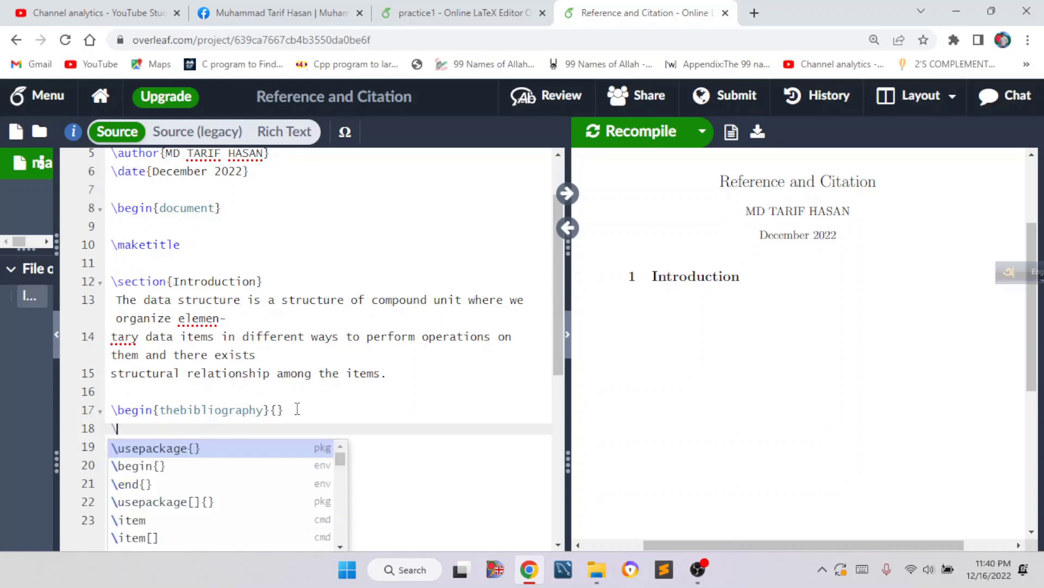
key(Down)
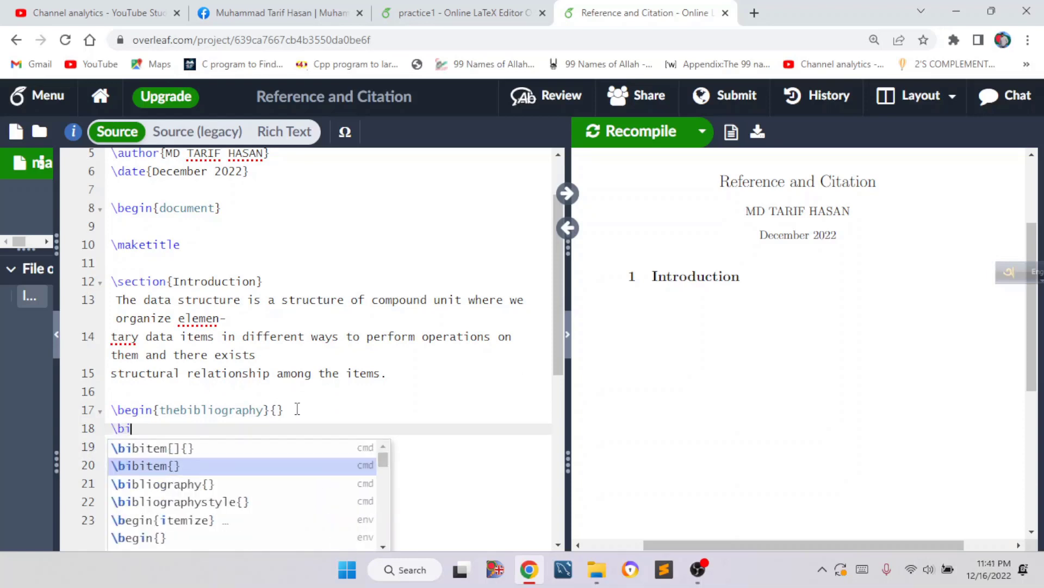
key(Return)
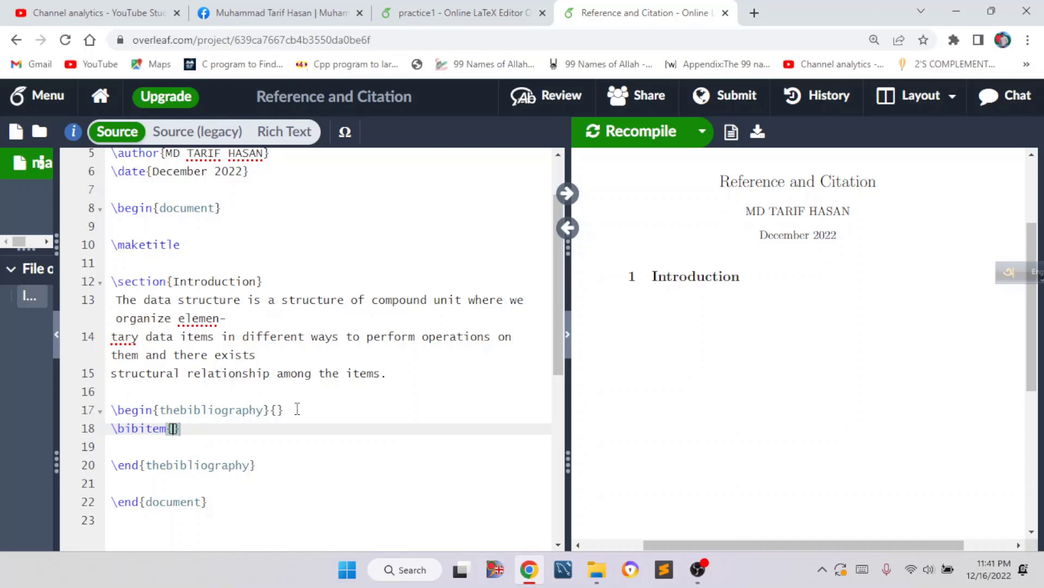
text(id1)
Step: Paste the Data Structures Fundamentals book reference under \bibitem{id1}, joined onto one line
key(End)
key(Return)
text(Dr.Rafiqul Islam and Dr. Abdul Mottalib. Data Structures Fundamentals. REASP,IUT, 3 edition, 2020.)
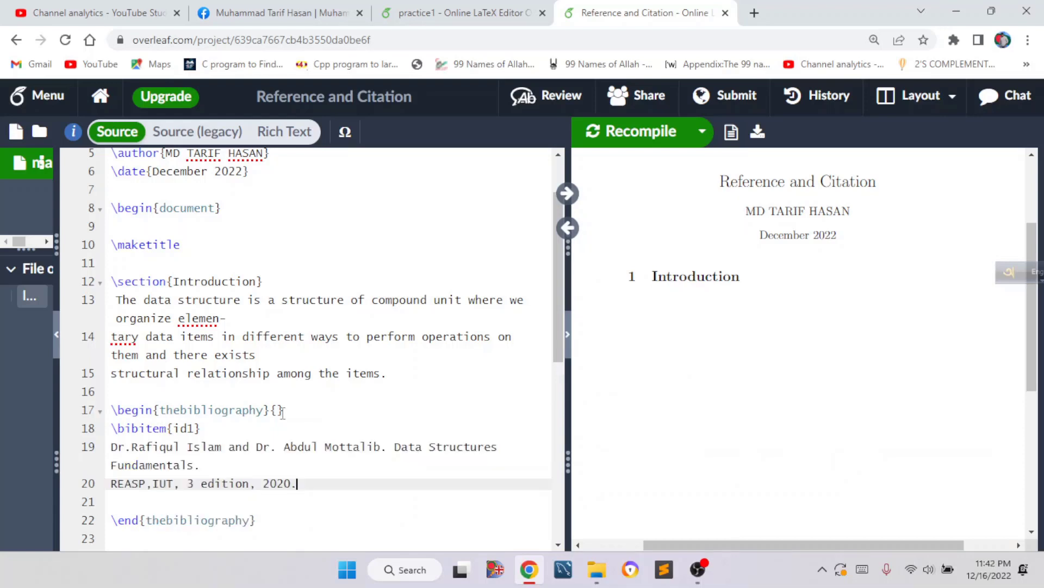
key(Home)
key(BackSpace)
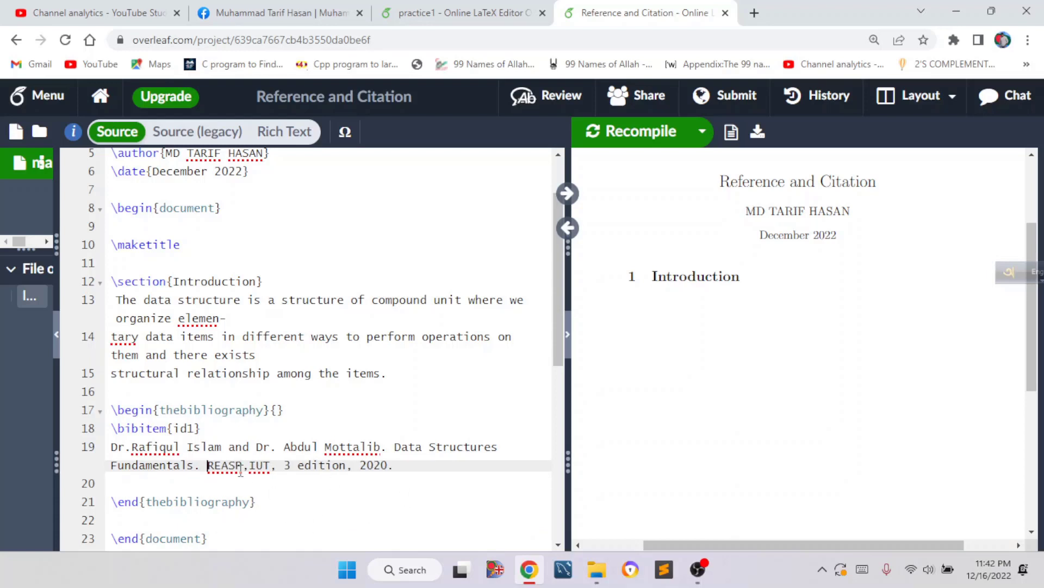
drag(111, 446, 382, 447)
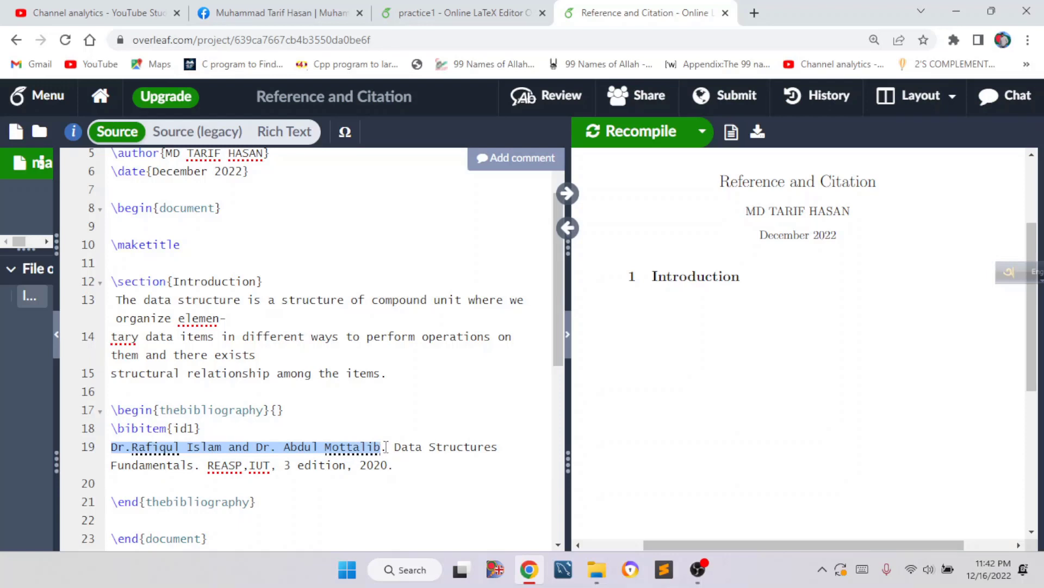
click(395, 449)
drag(401, 451, 271, 467)
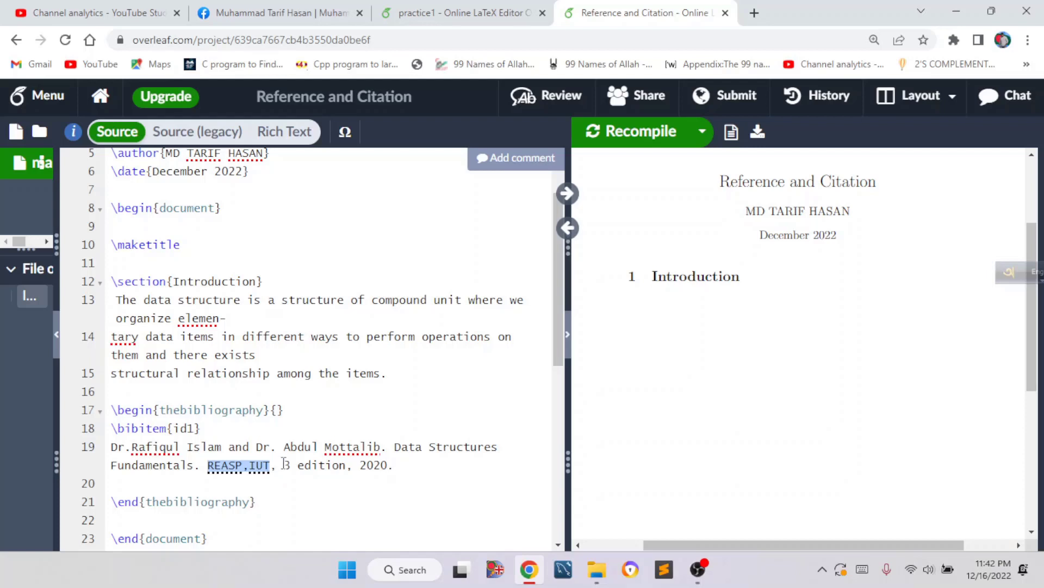
click(393, 467)
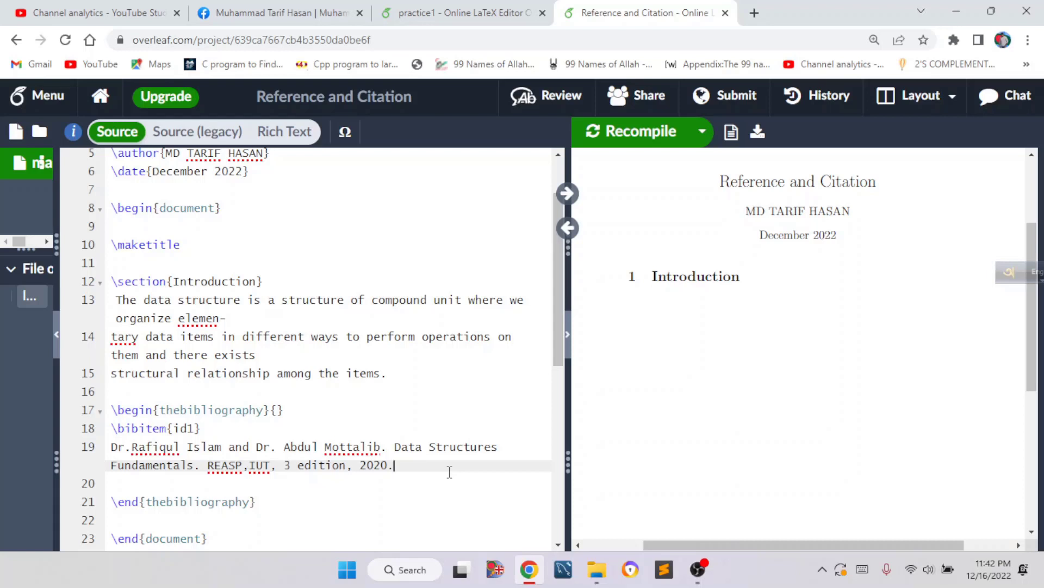
Step: Recompile so the PDF lists reference [1] Data Structures Fundamentals
click(619, 140)
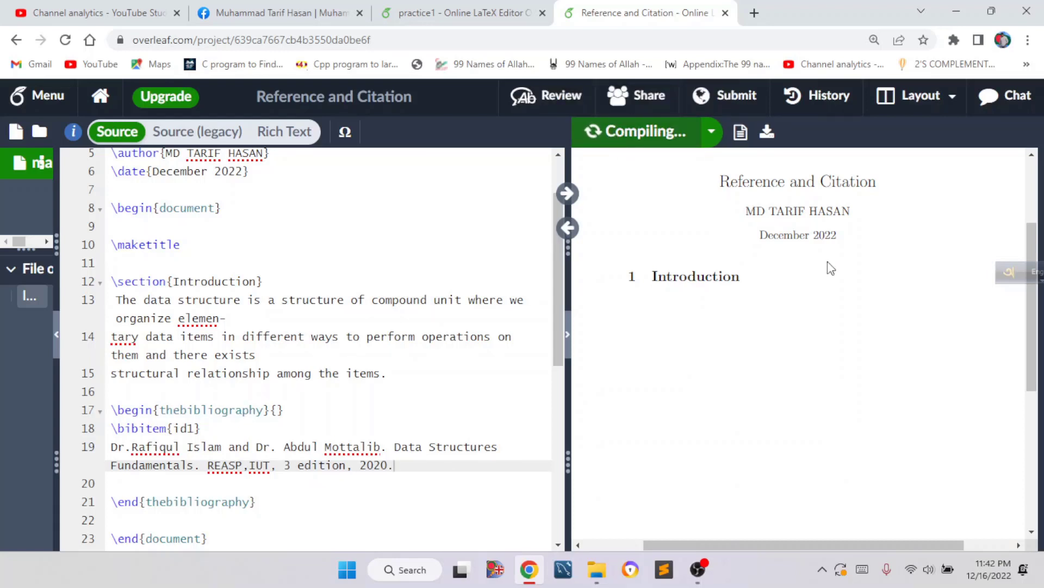
drag(628, 379, 763, 389)
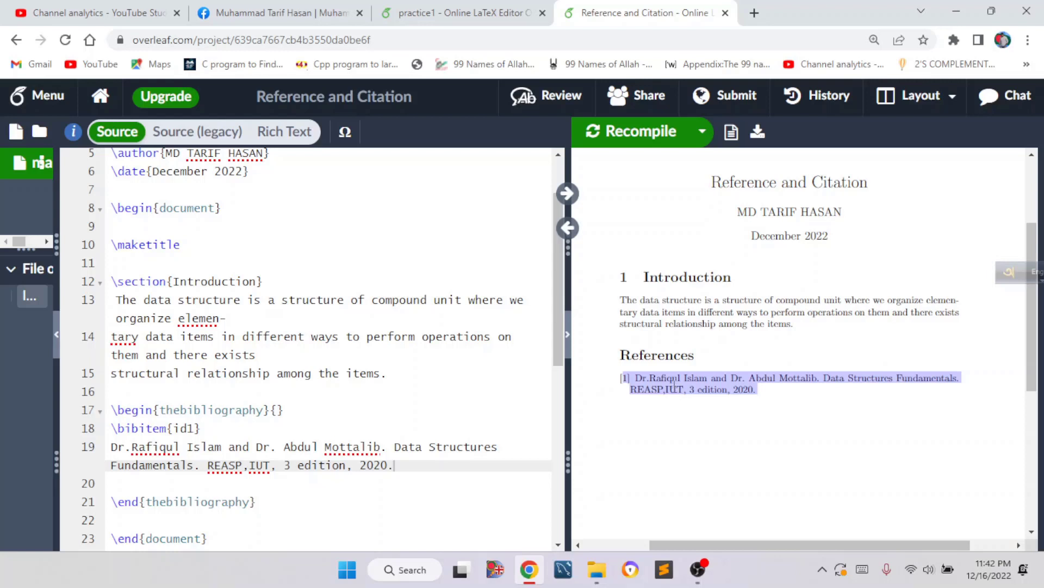
click(400, 374)
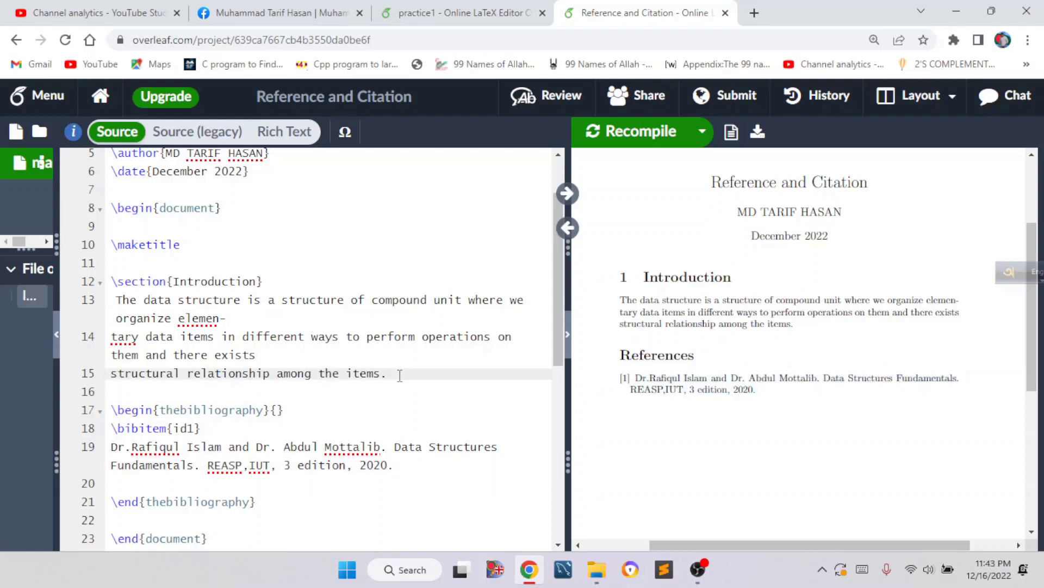
Step: Add \cite{id1} after "items." in the Introduction paragraph and recompile to show [1]
text(\cite)
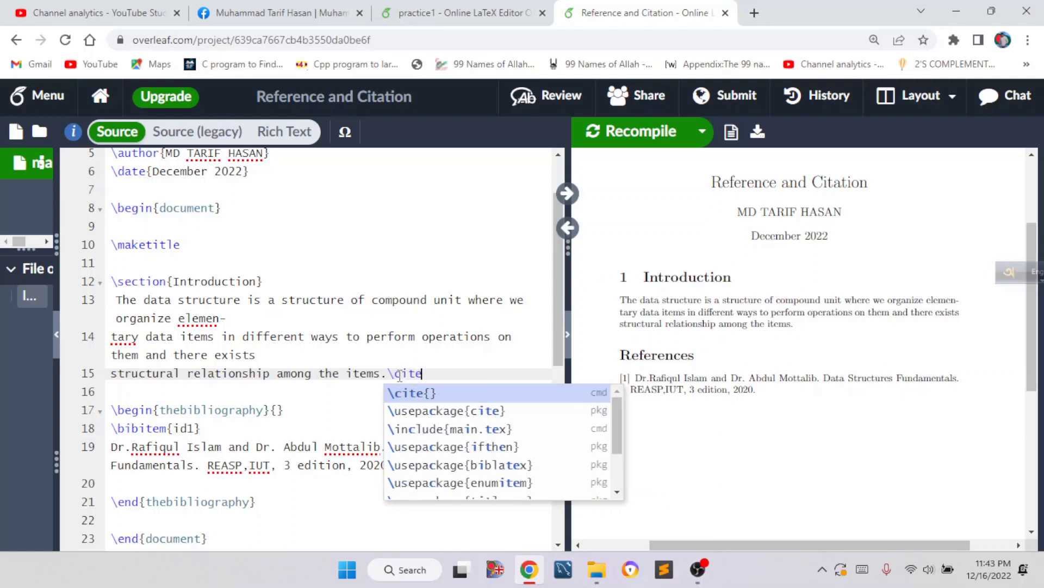
key(Return)
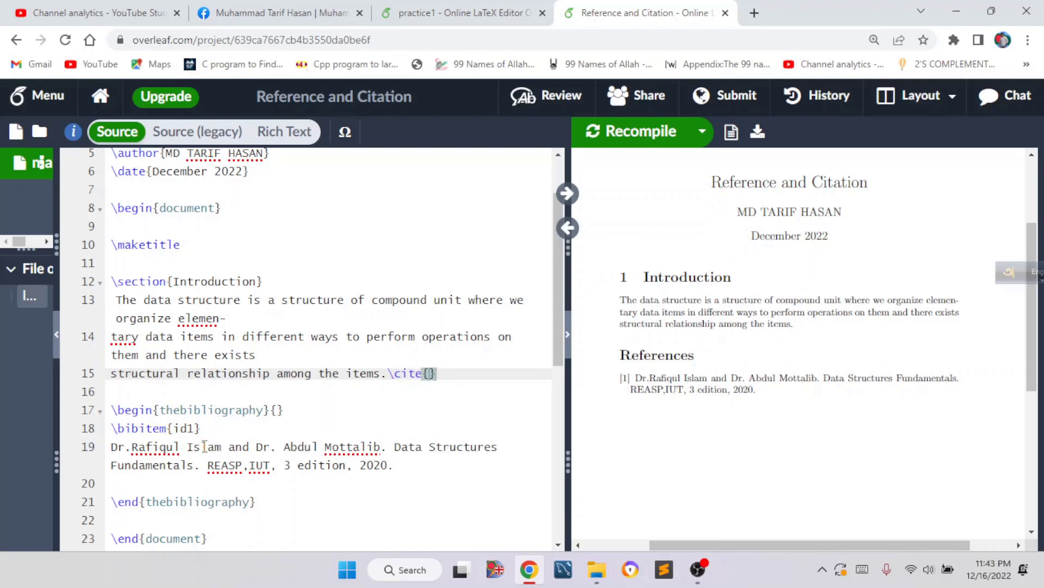
triple_click(197, 469)
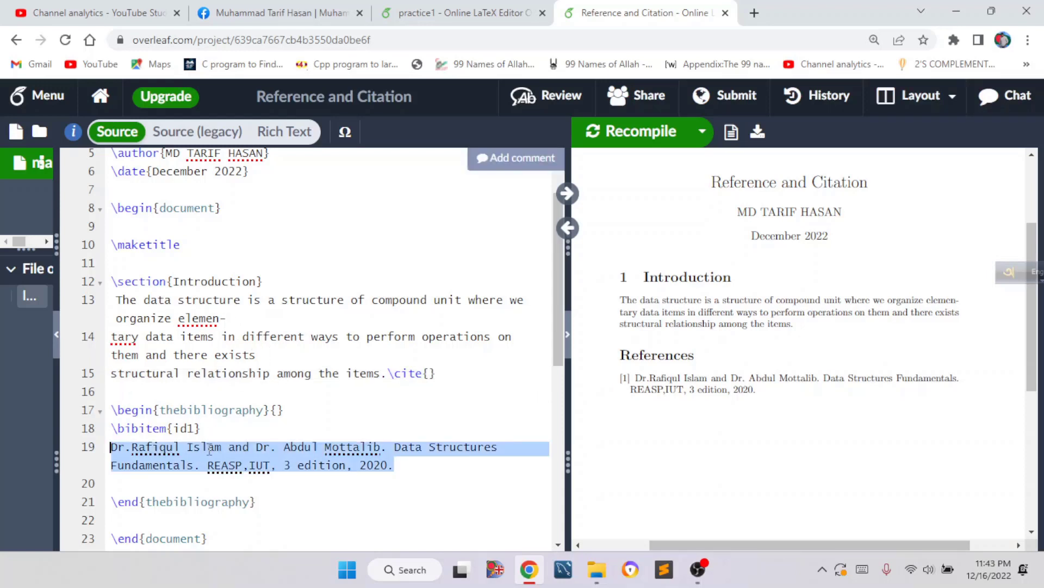
click(430, 373)
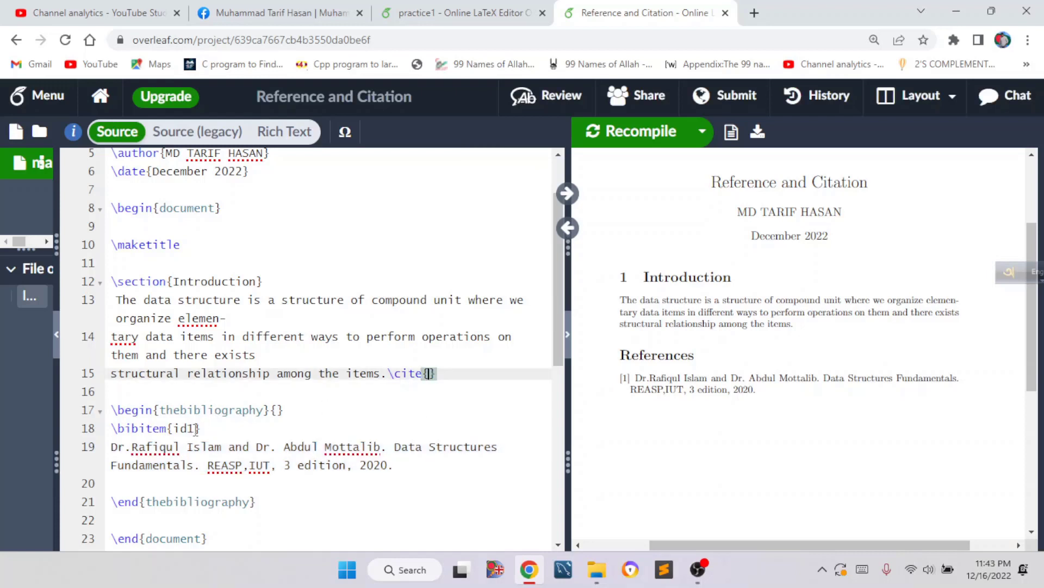
text(id1)
click(637, 132)
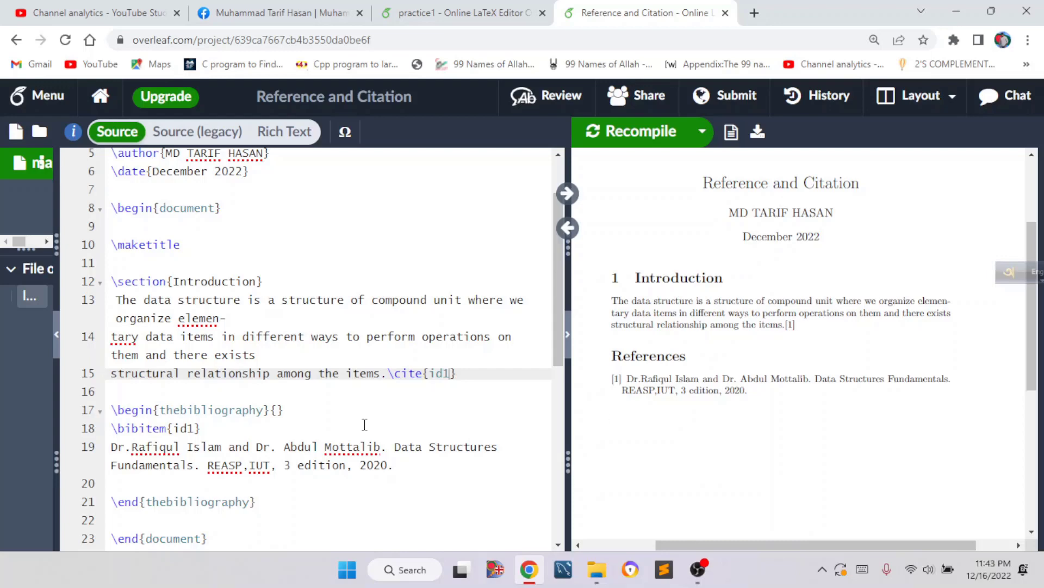
scroll(364, 425, down, 3)
scroll(364, 425, up, 3)
Step: In the Reference and citation 2 project, paste the Introduction paragraph below the section heading
click(754, 12)
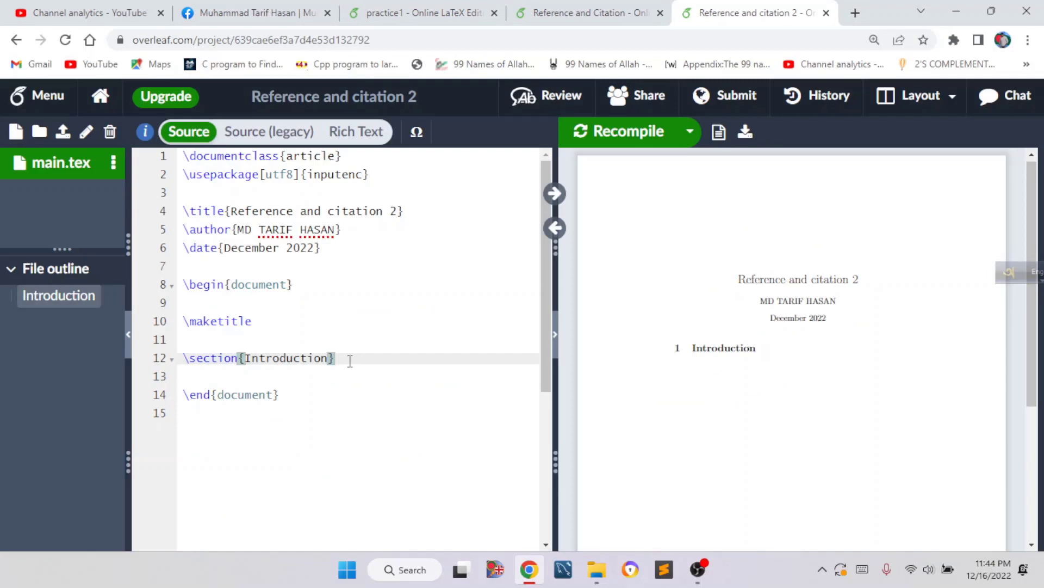
key(Return)
text(The data structure is a structure of compound unit where we organize elemen- tary data items in different ways to perform operations on them and there exists structural relationship among the items.)
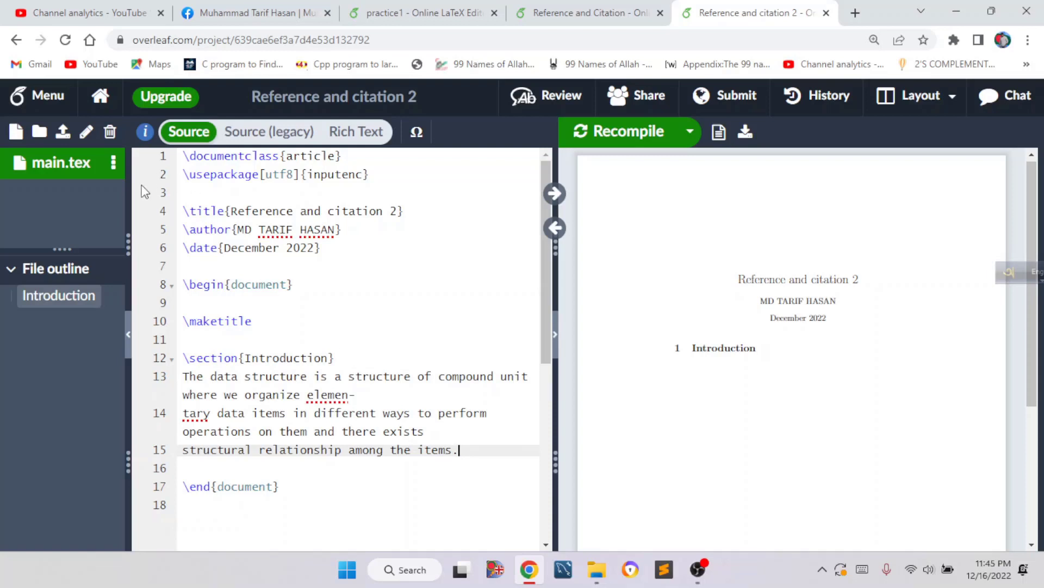
Step: Create a new empty project file named reference.bib
click(16, 133)
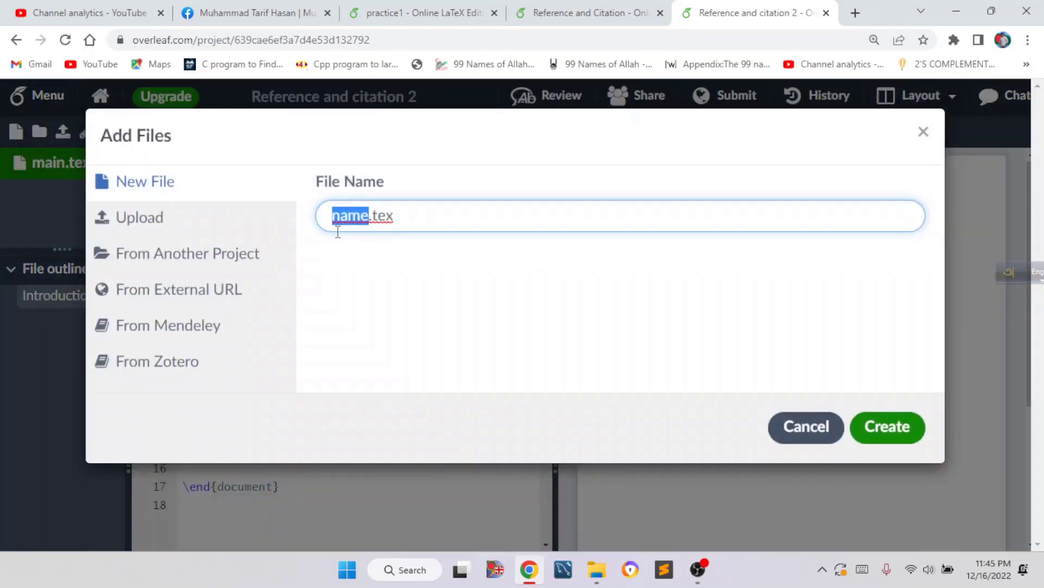
key(ctrl+a)
text(refere)
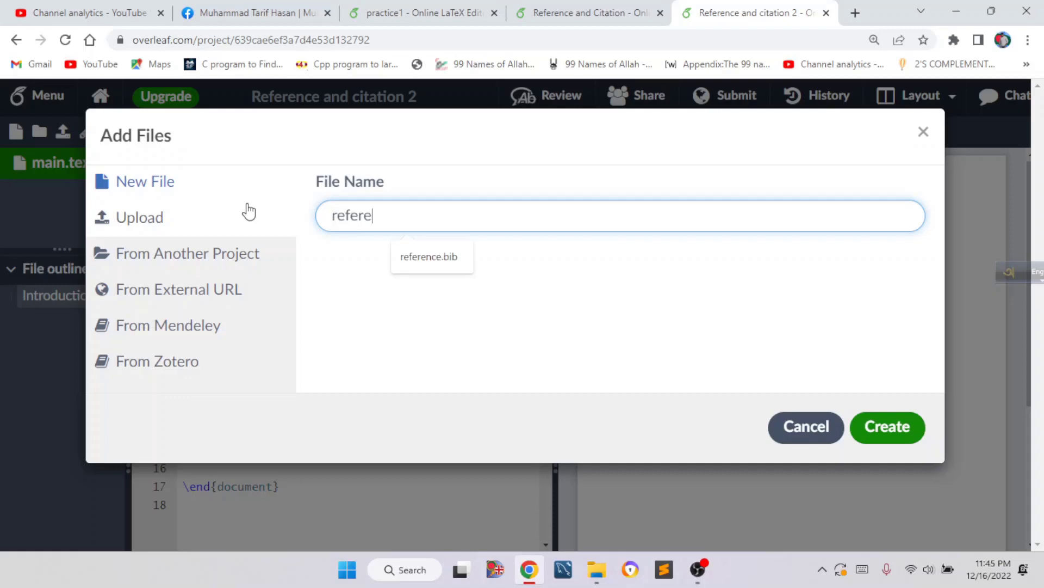
text(nce.bib)
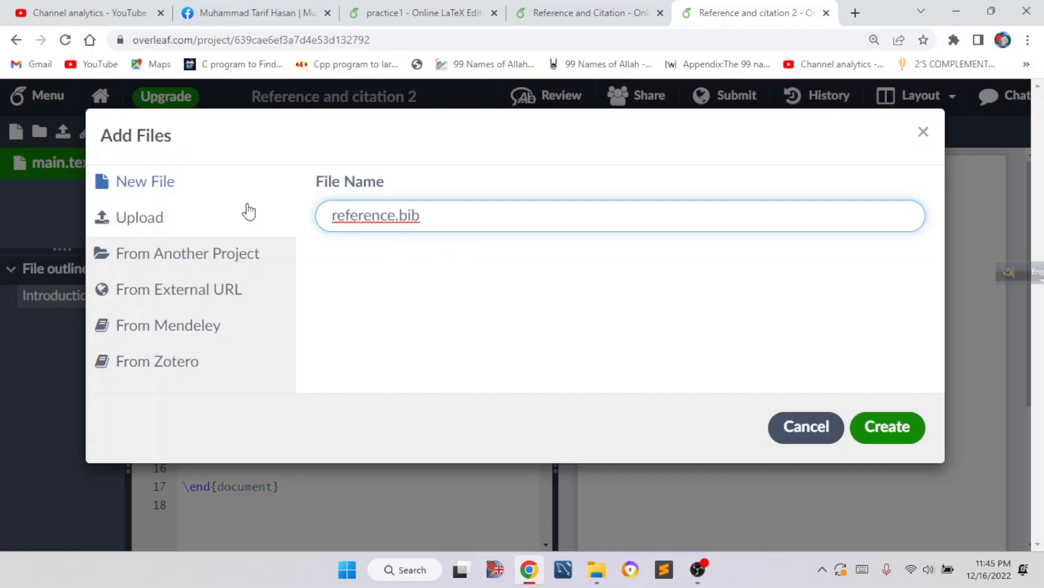
key(Return)
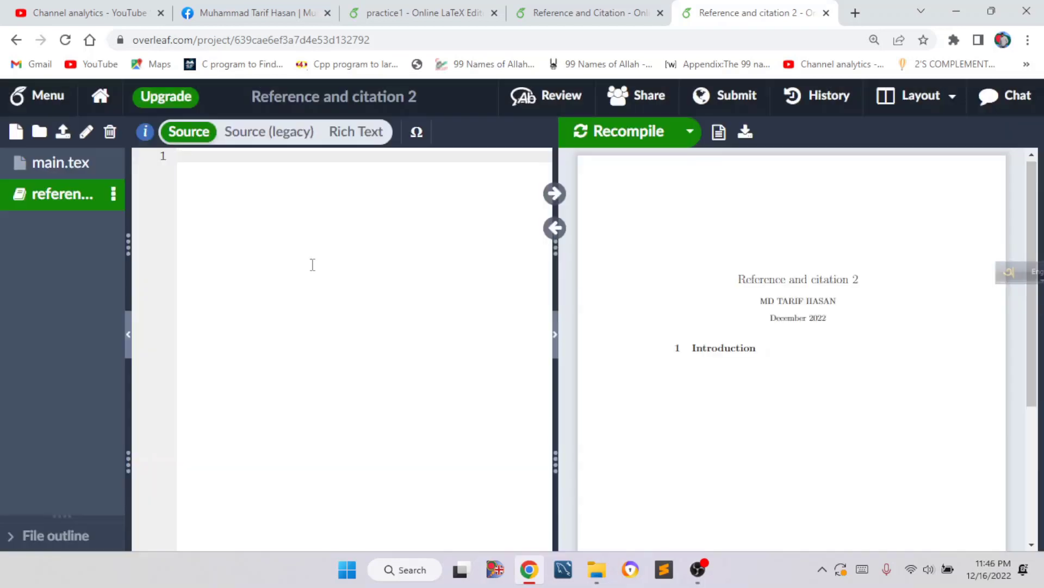
click(856, 13)
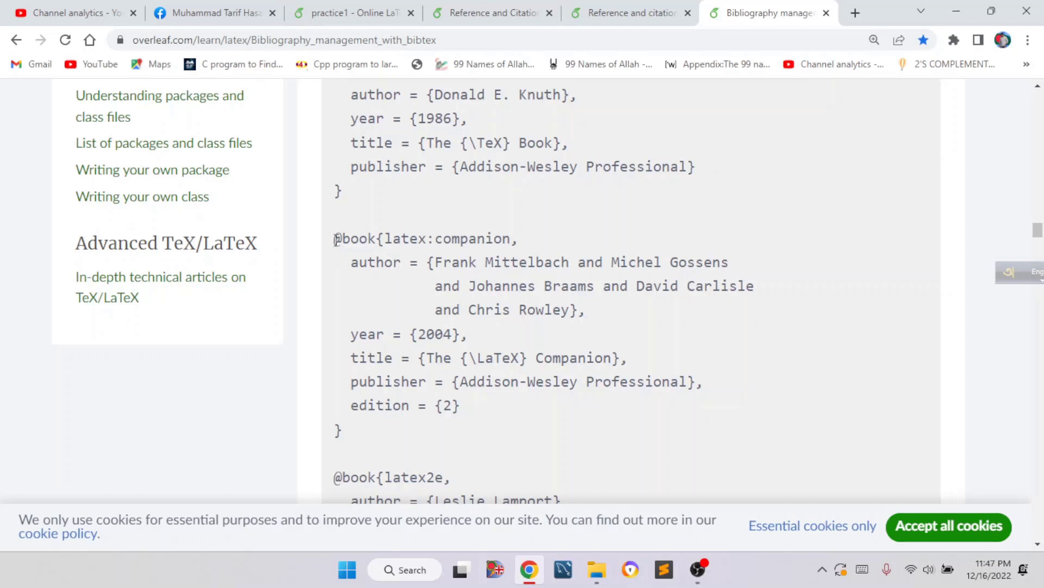
drag(335, 240, 342, 431)
key(ctrl+c)
right_click(375, 363)
click(413, 378)
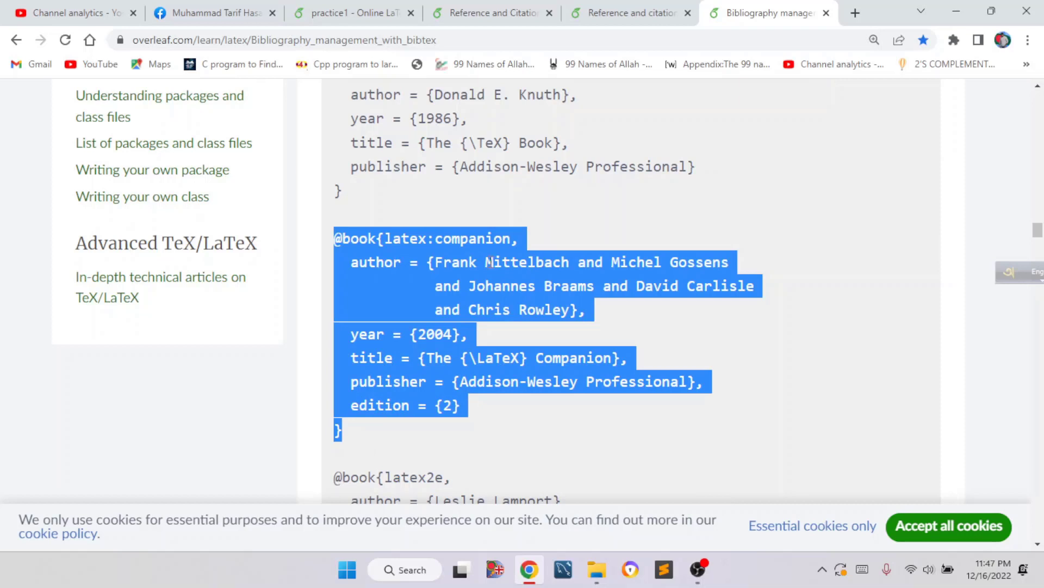
click(593, 12)
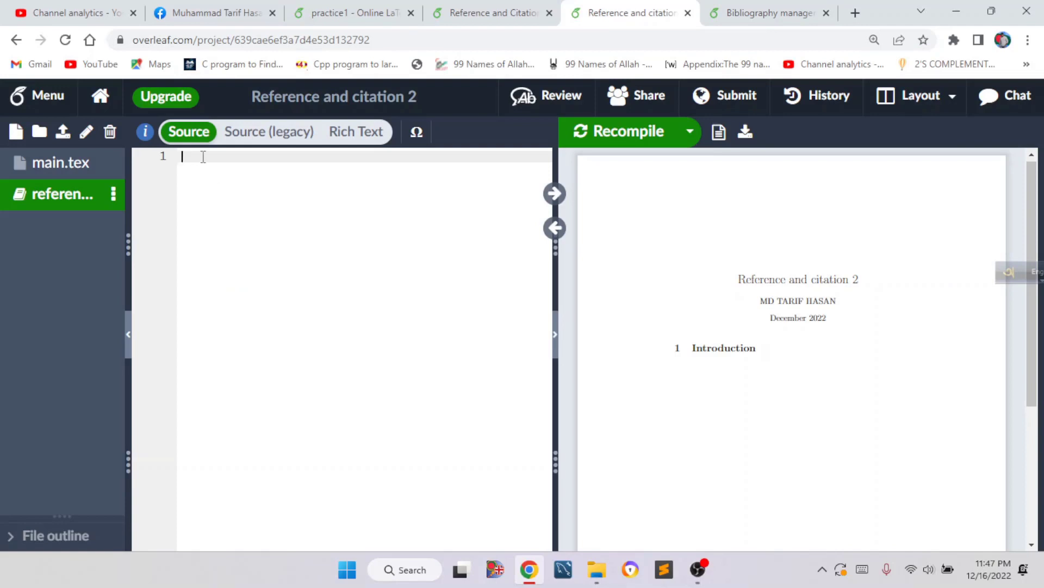
Step: Paste the latex:companion entry into reference.bib and replace its author names
key(ctrl+v)
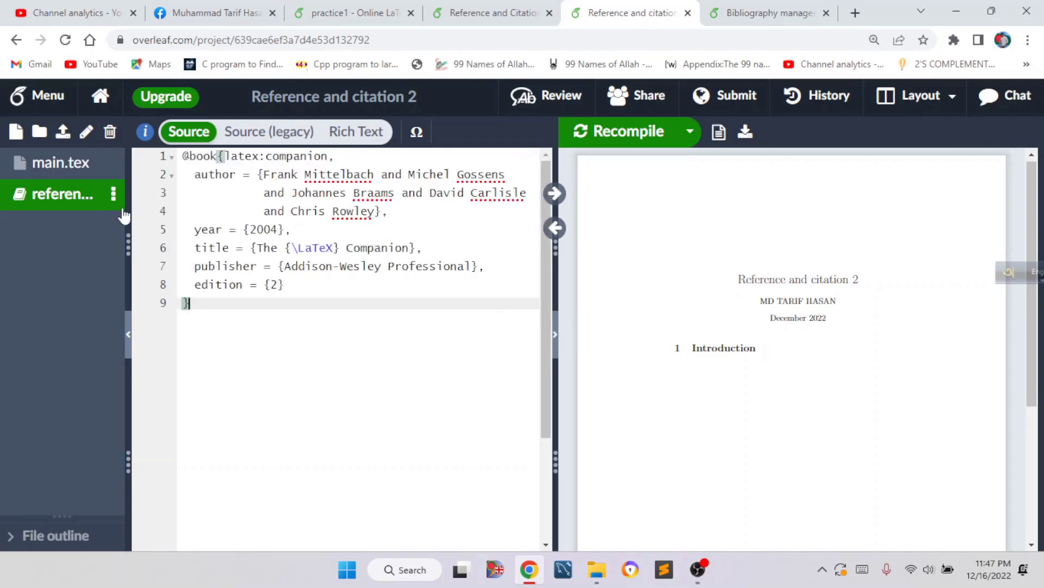
drag(124, 215, 187, 216)
drag(323, 174, 434, 212)
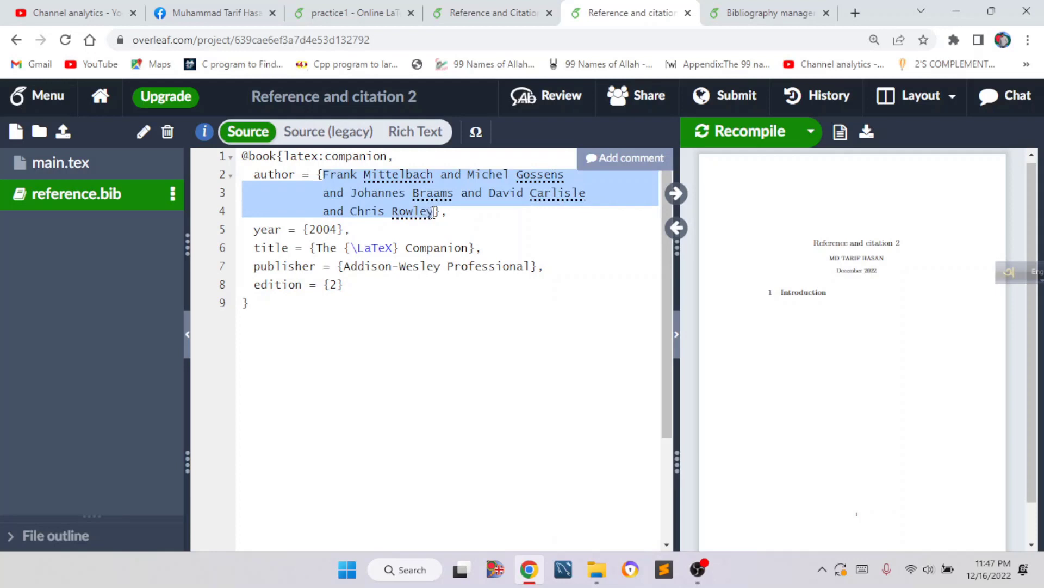
text(Dr.Rafiqul Islam and Dr. Abdul Mottalib)
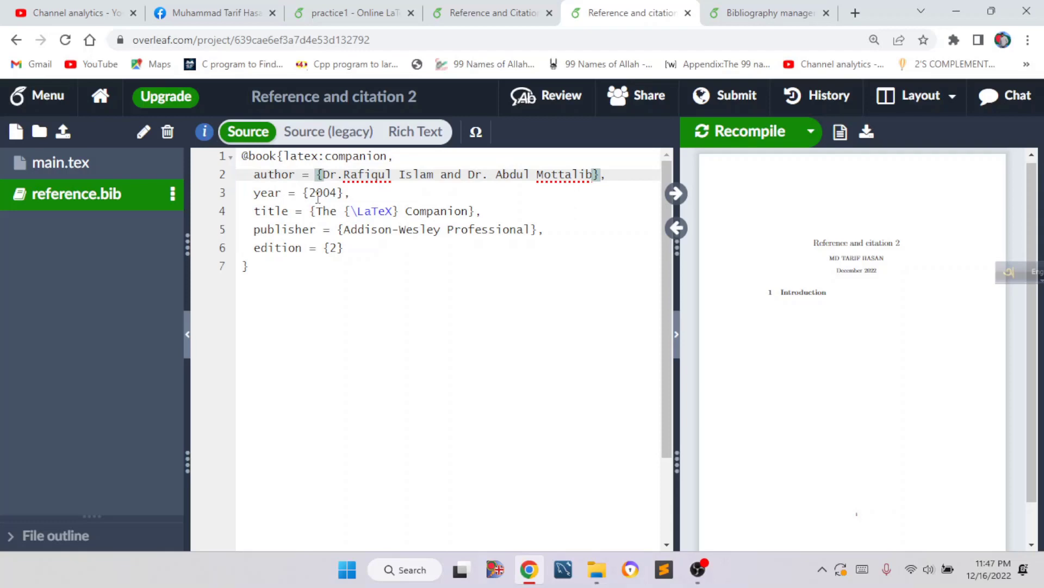
click(492, 8)
click(625, 13)
Step: Change the entry's year from 2004 to 2020
double_click(315, 194)
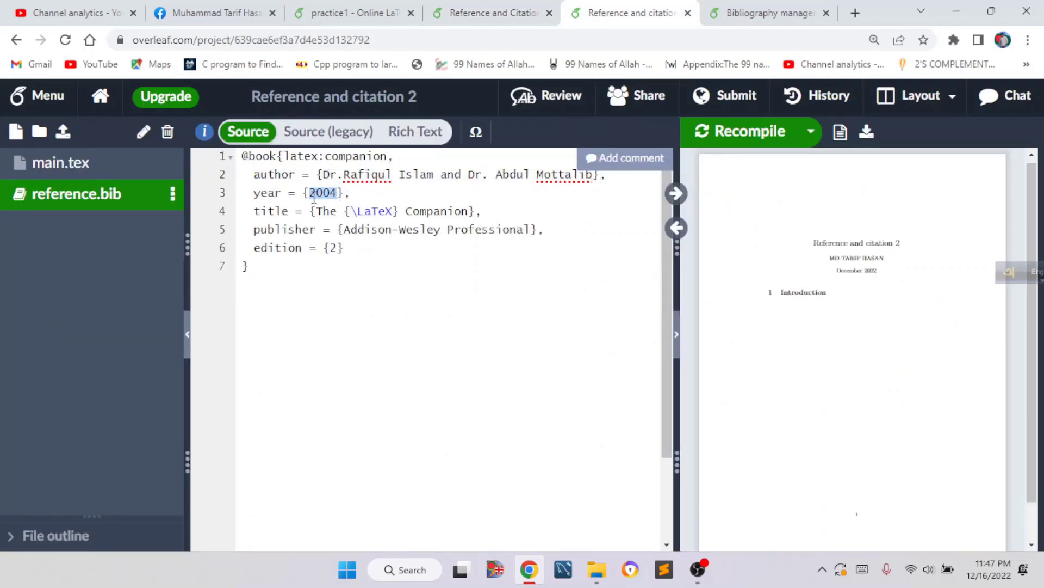
text(2020)
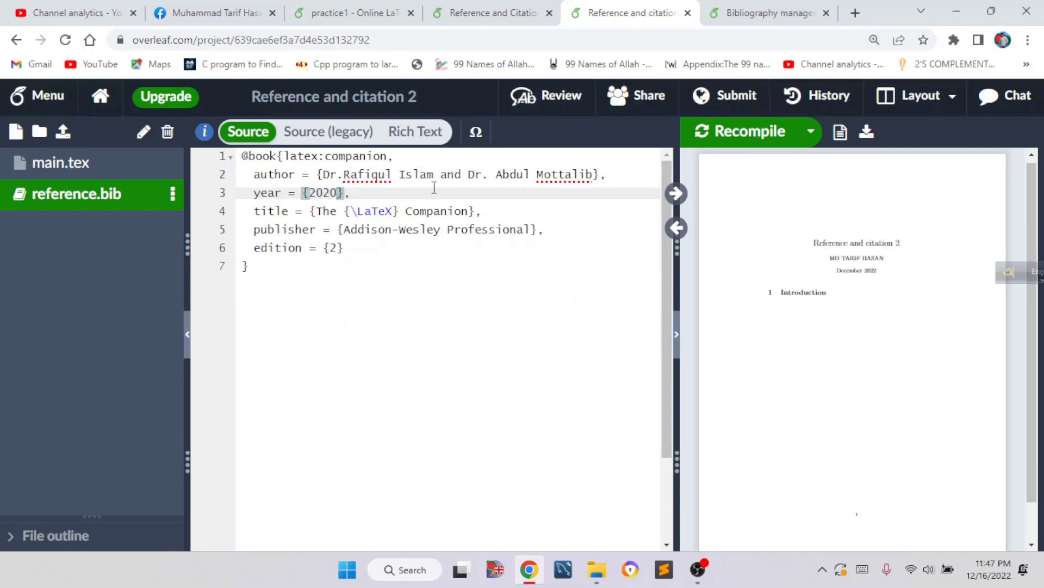
key(ctrl+shift+Tab)
key(ctrl+Tab)
key(ctrl+shift+Tab)
key(ctrl+Tab)
Step: Replace the title with Data Structures Fundamentals and the publisher with REASP,IUT
drag(316, 211, 468, 211)
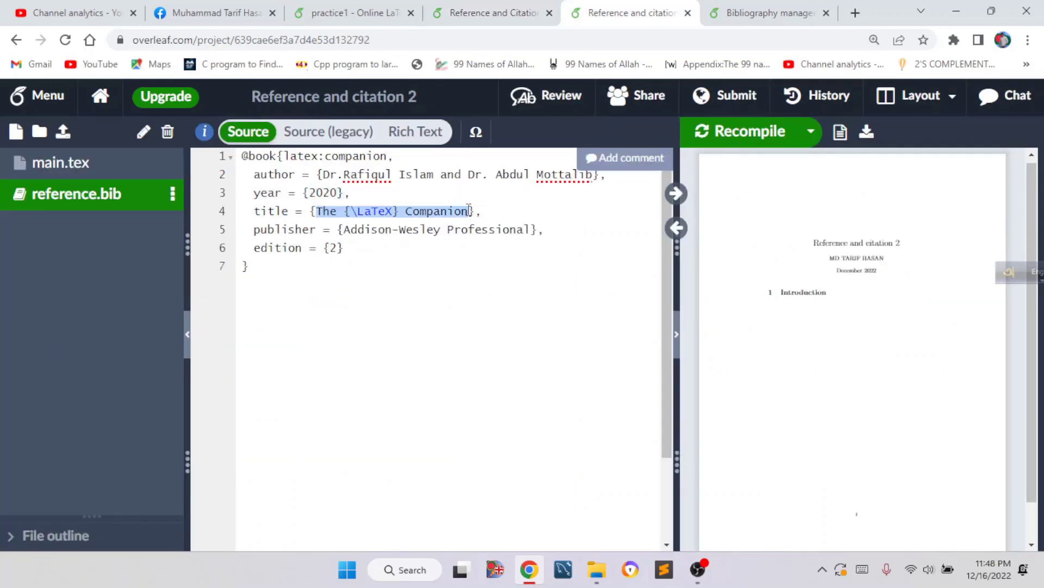
text(Data Structures Fundamentals)
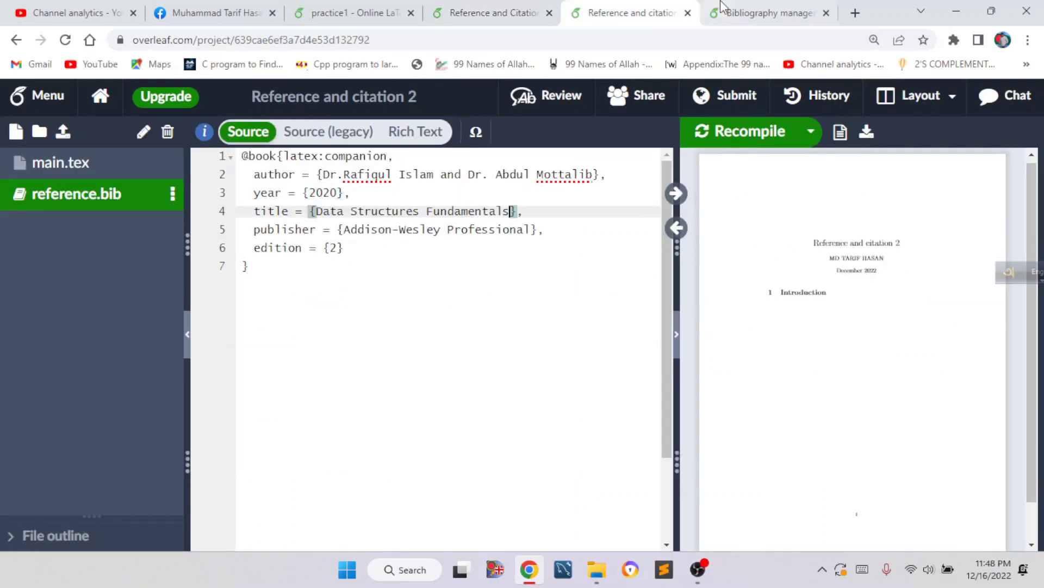
drag(528, 229, 344, 229)
text(REASP,IUT)
click(335, 249)
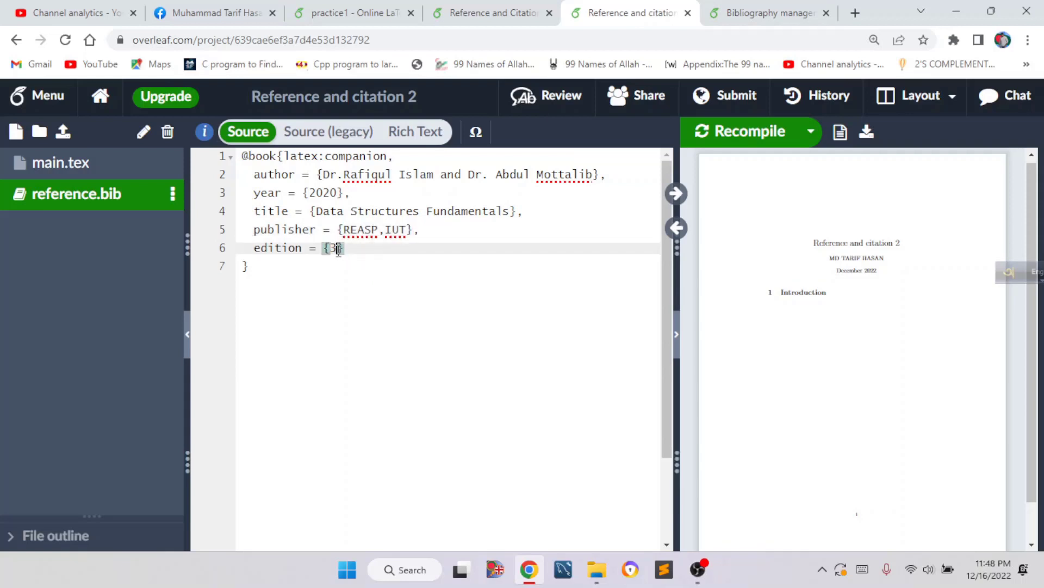
Step: Rename the book entry's citation key from latex:companion to id1 and recompile with Ctrl+S
click(282, 155)
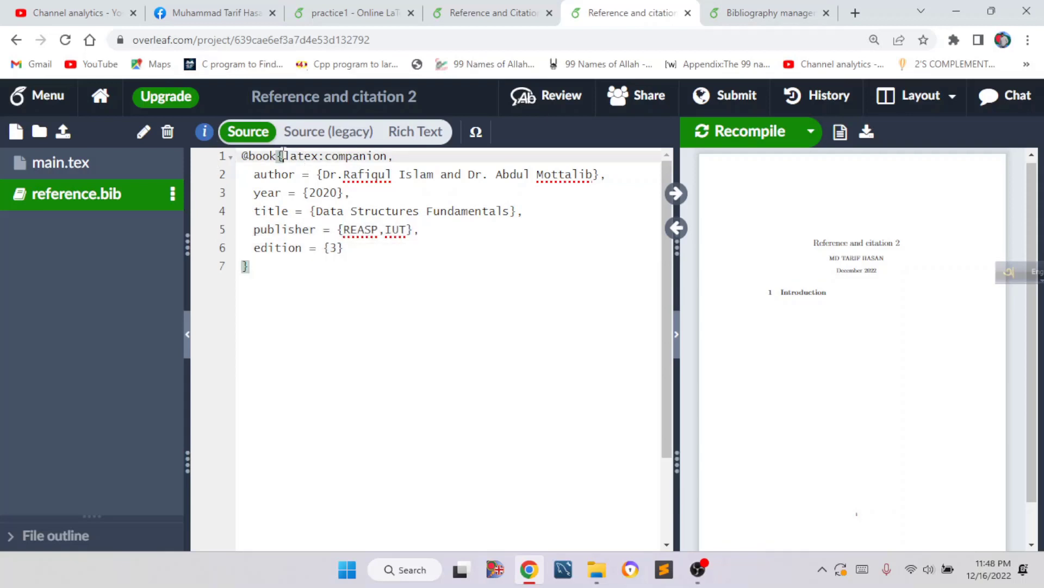
click(386, 157)
key(BackSpace)
key(BackSpace)
key(BackSpace)
key(BackSpace)
key(BackSpace)
key(BackSpace)
key(BackSpace)
key(BackSpace)
key(BackSpace)
key(BackSpace)
key(BackSpace)
key(BackSpace)
key(BackSpace)
key(BackSpace)
key(BackSpace)
text(id1)
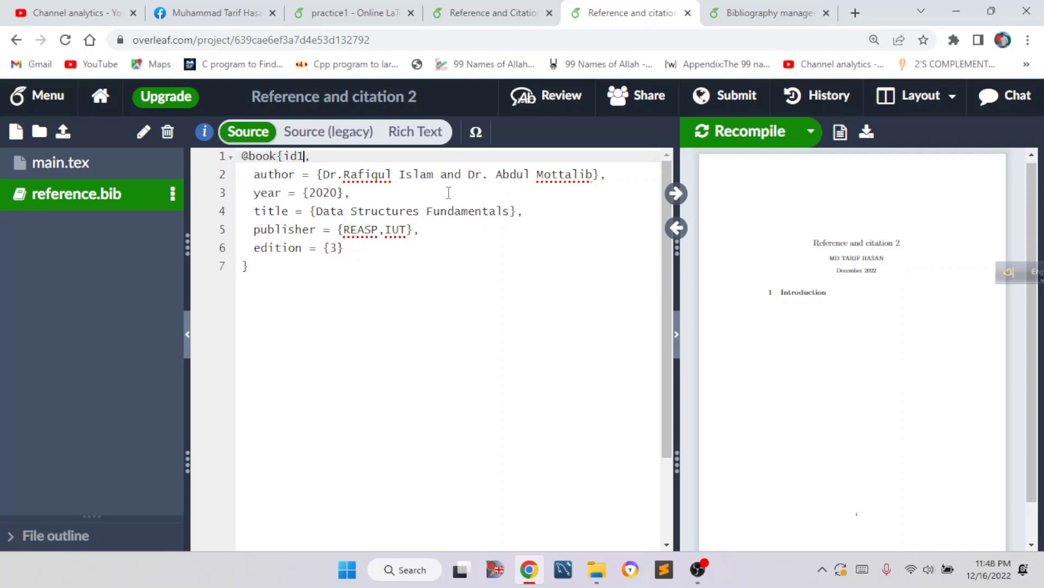
key(ctrl+s)
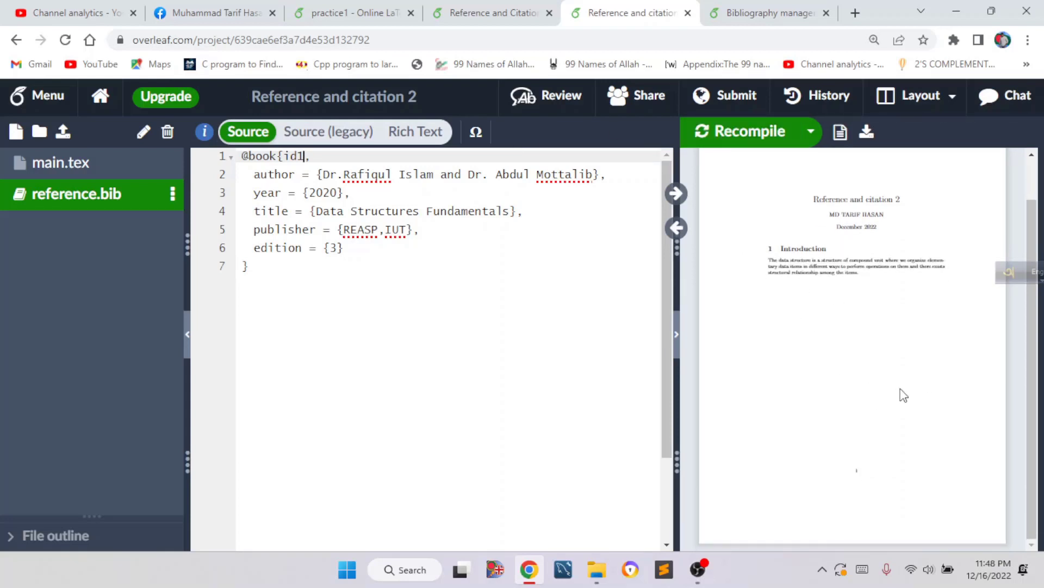
click(807, 180)
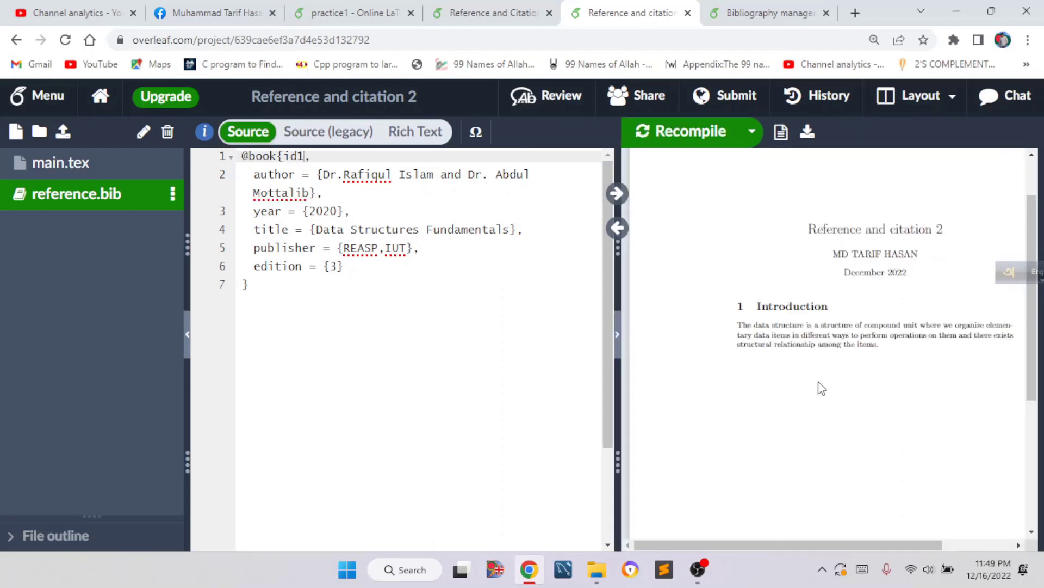
Step: In main.tex, add \bibliographystyle{plain} just above \end{document}
click(57, 163)
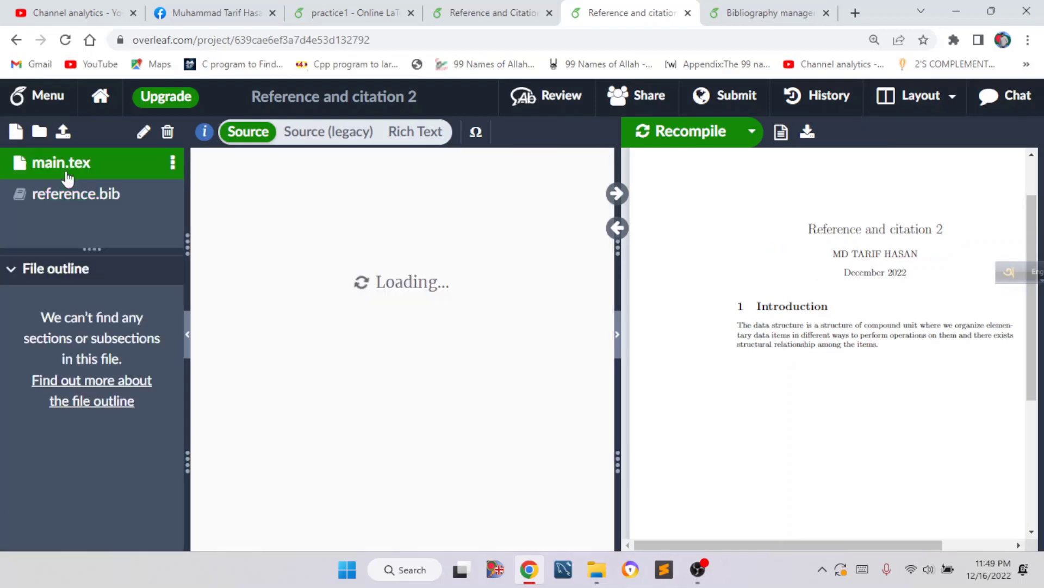
scroll(398, 432, down, 2)
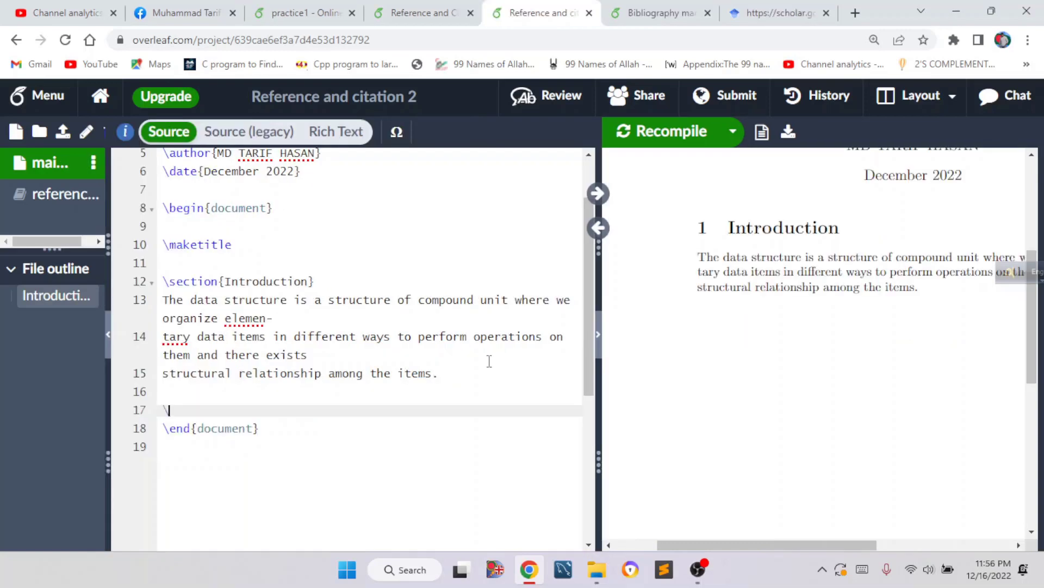
text(bib)
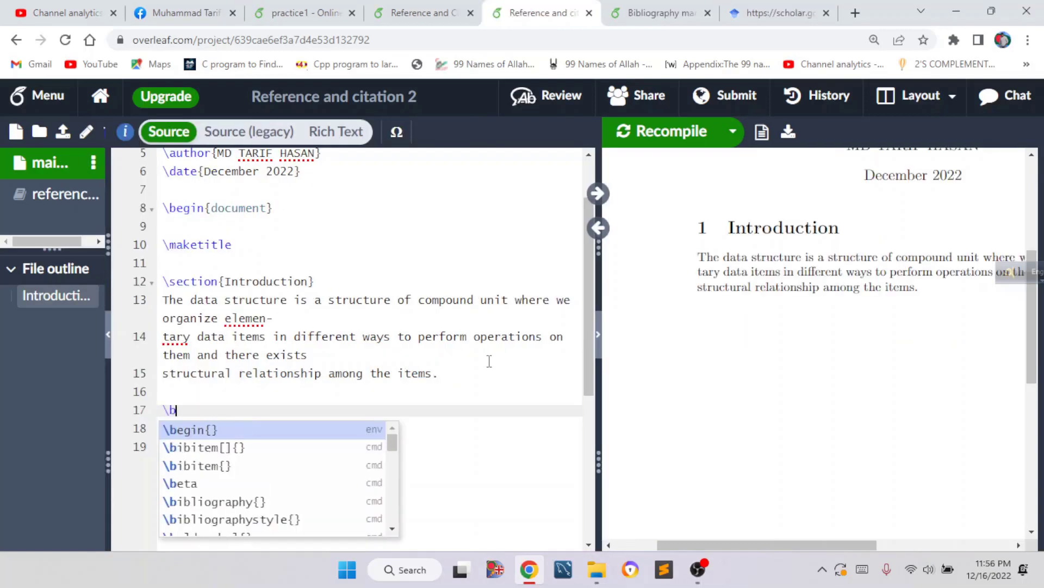
key(Down)
key(Down)
key(Down)
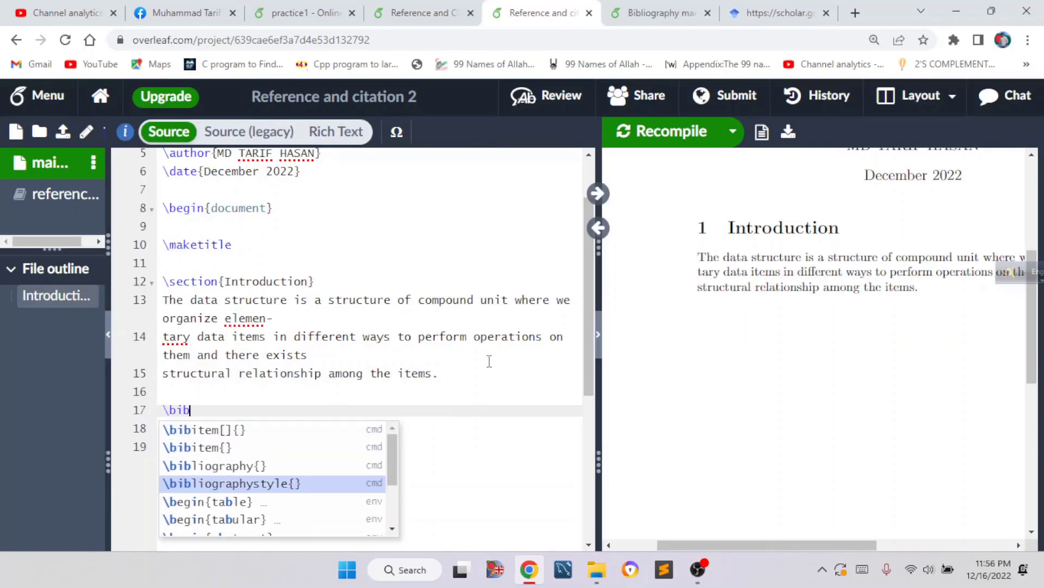
key(Return)
key(Down)
key(Down)
key(Down)
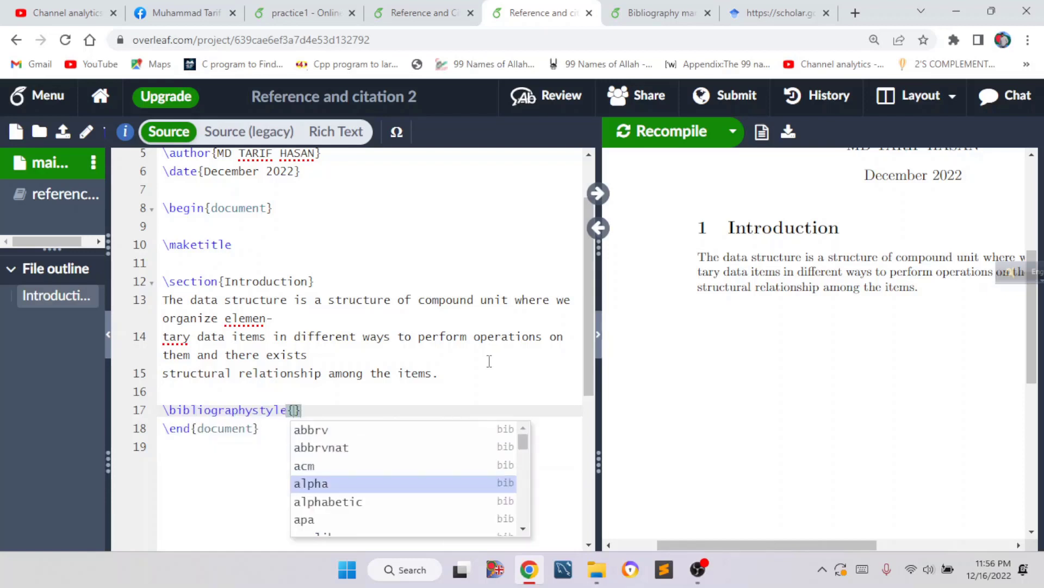
key(Down)
key(Down)
key(Down)
key(Down)
key(Down)
key(Down)
key(Down)
key(Down)
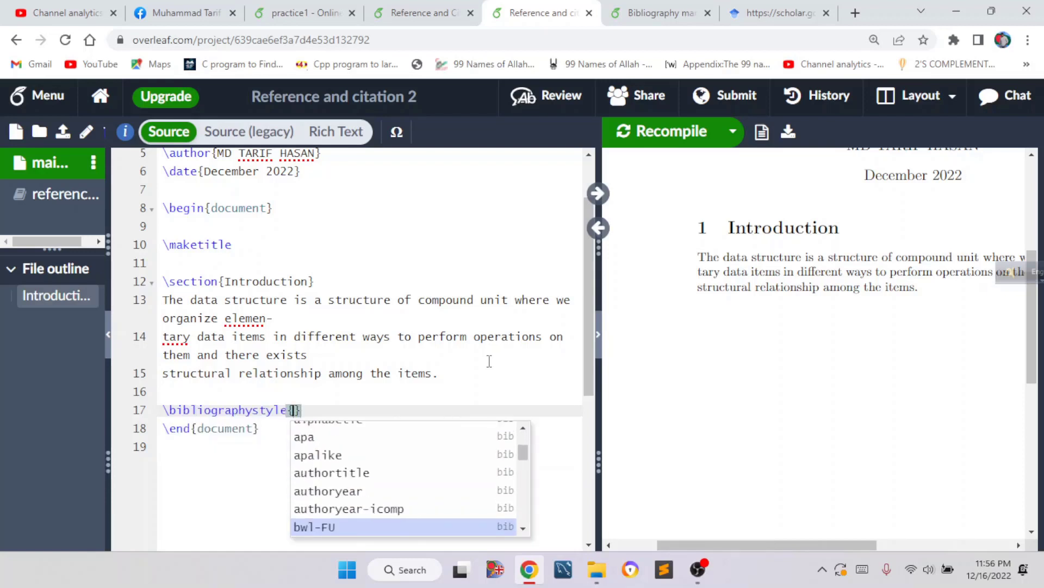
text(pl)
key(Return)
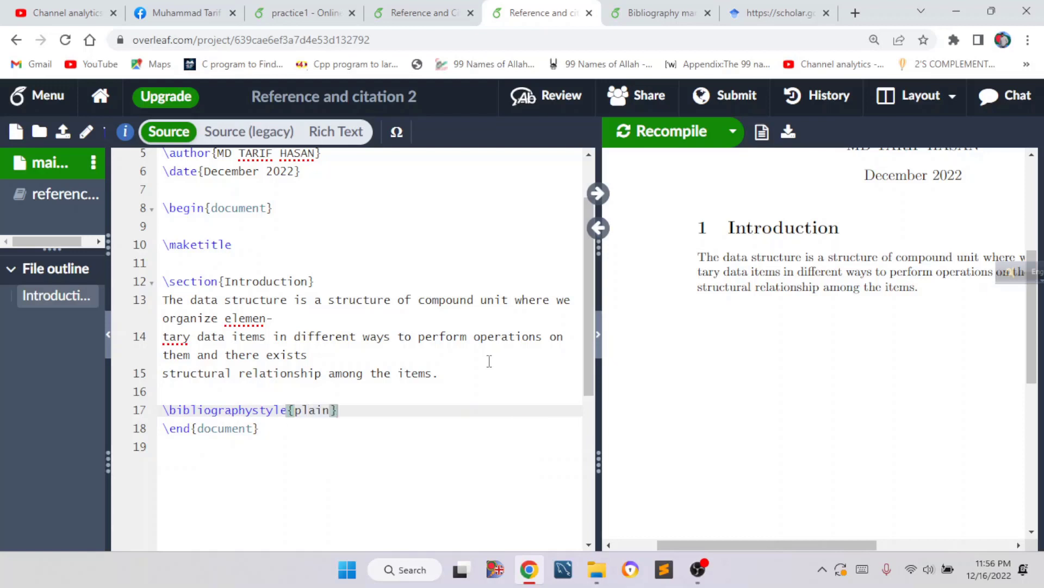
Step: Add \bibliography{reference.bib} on the line below the style command
key(Return)
text(i)
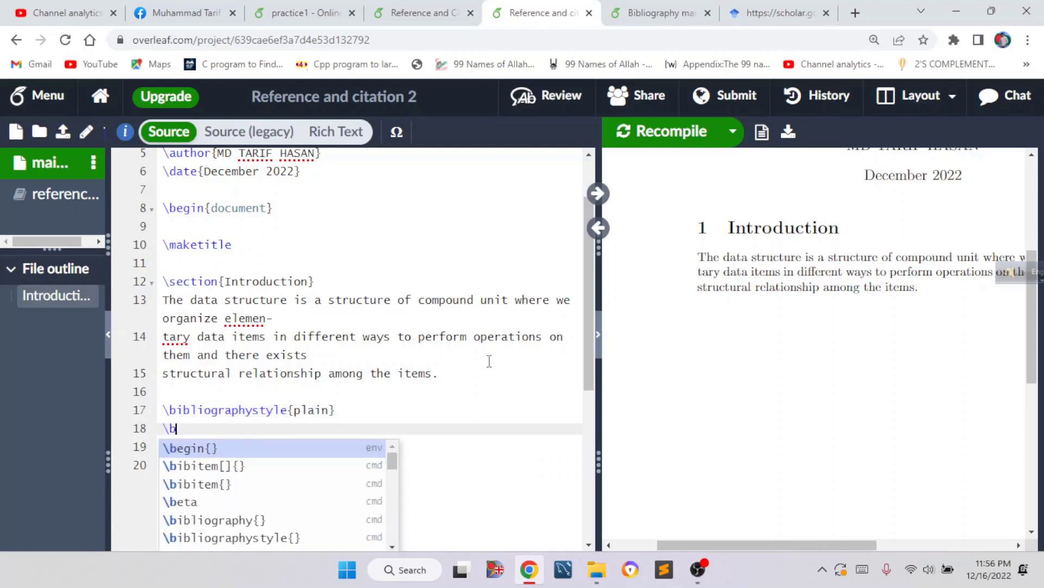
text(b)
key(Down)
key(Down)
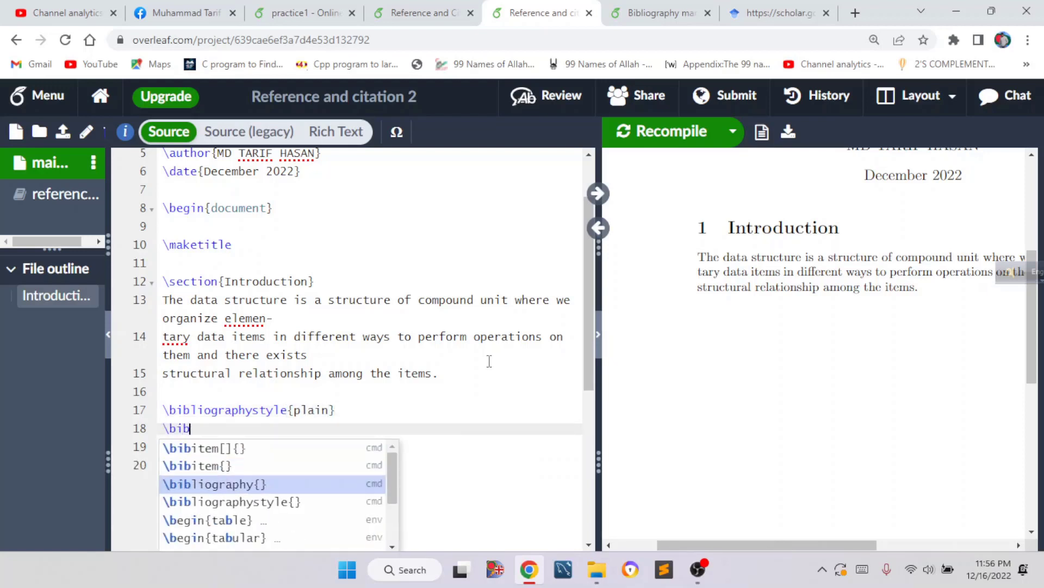
key(Return)
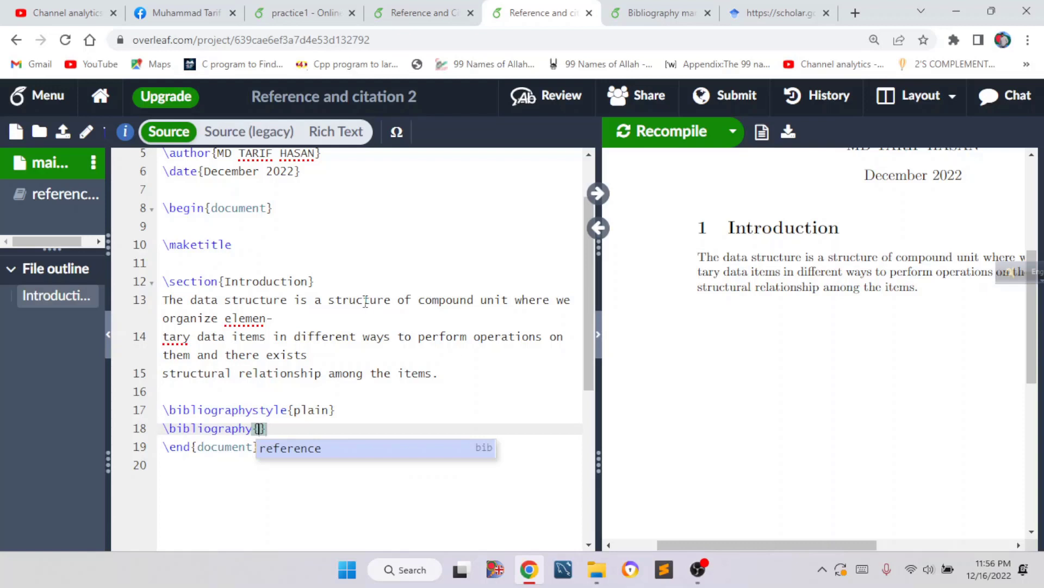
drag(106, 215, 185, 218)
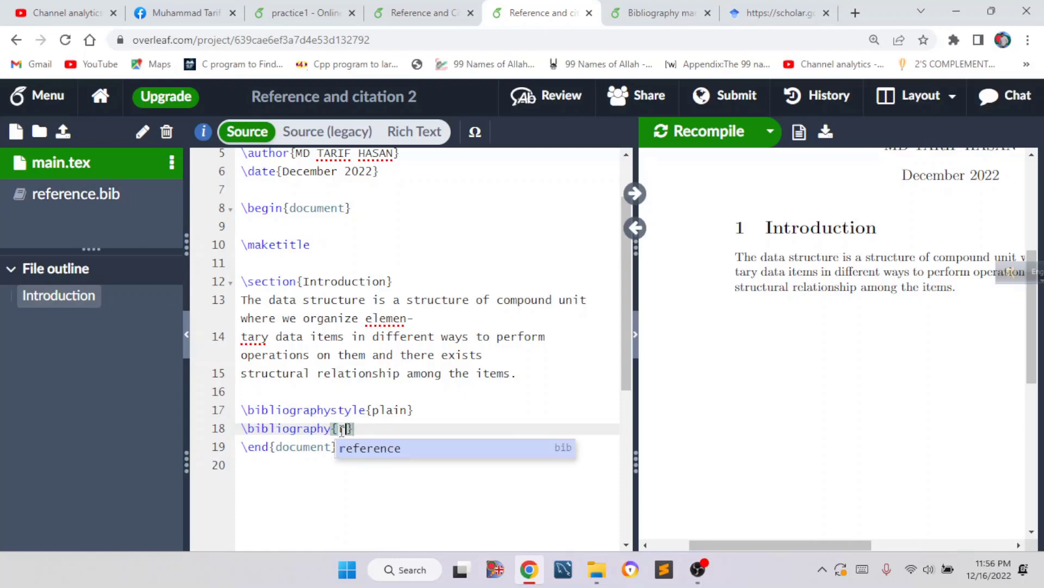
text(refere)
text(nce.bi)
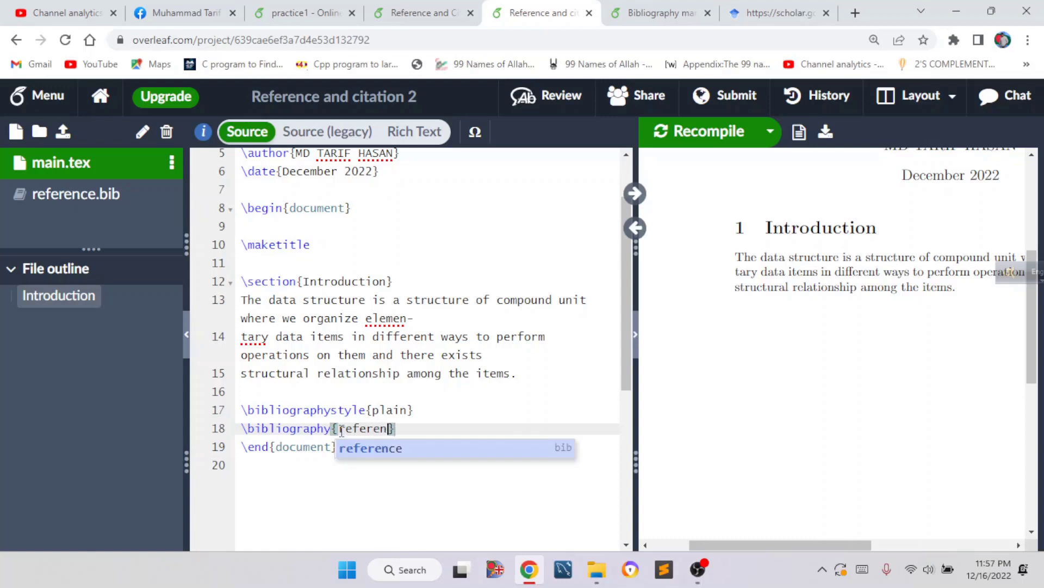
text(b)
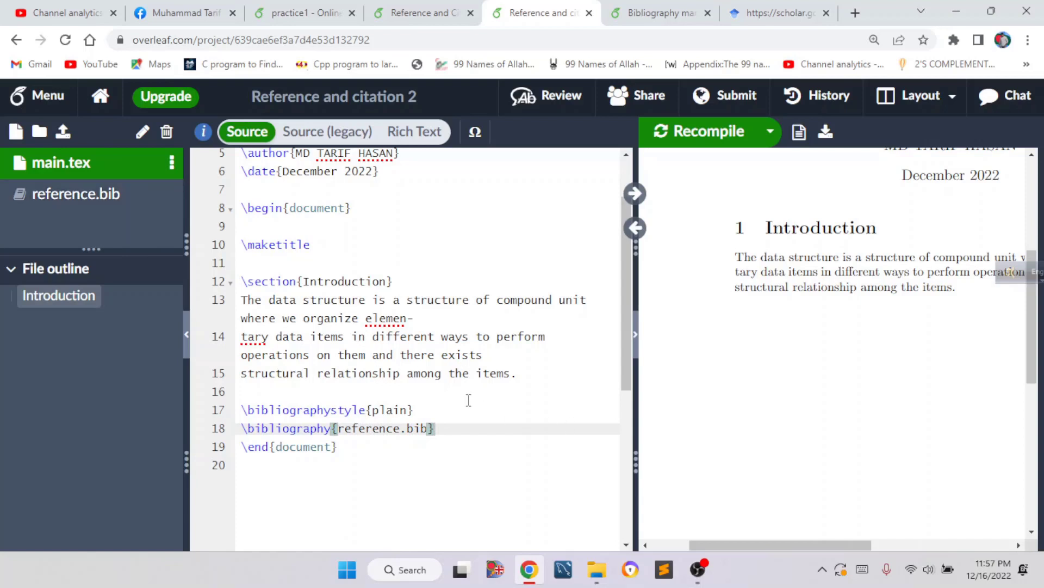
Step: End the Introduction paragraph with \cite{id1} and recompile to show [1] and the References list
click(76, 203)
drag(285, 269, 247, 174)
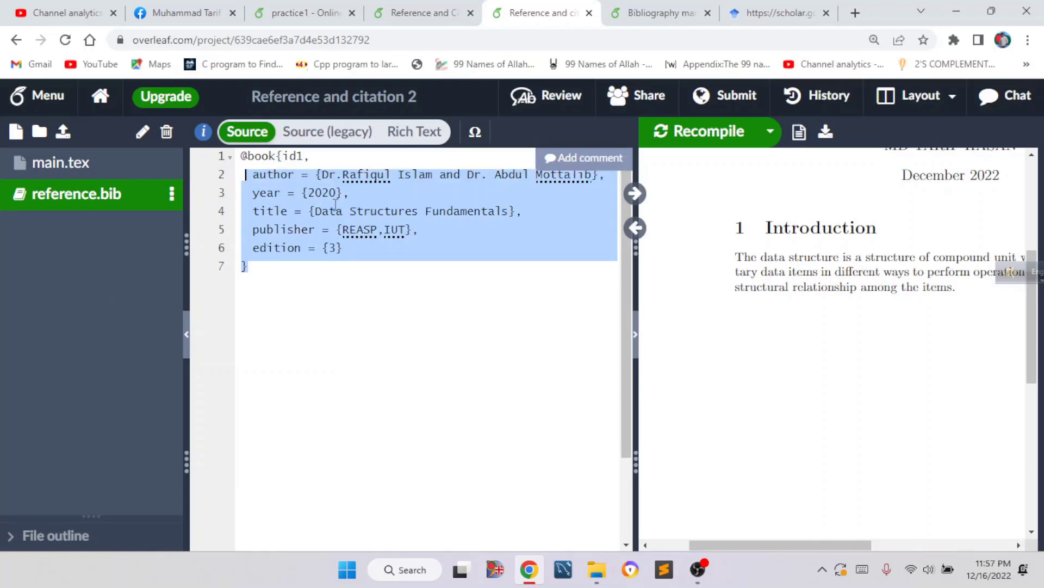
click(63, 163)
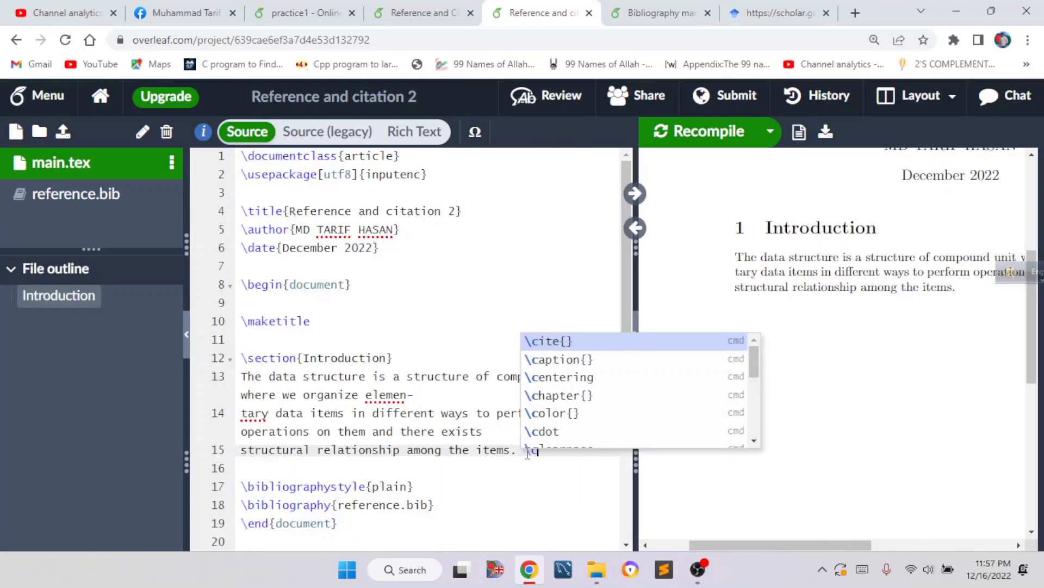
text(ite)
key(Return)
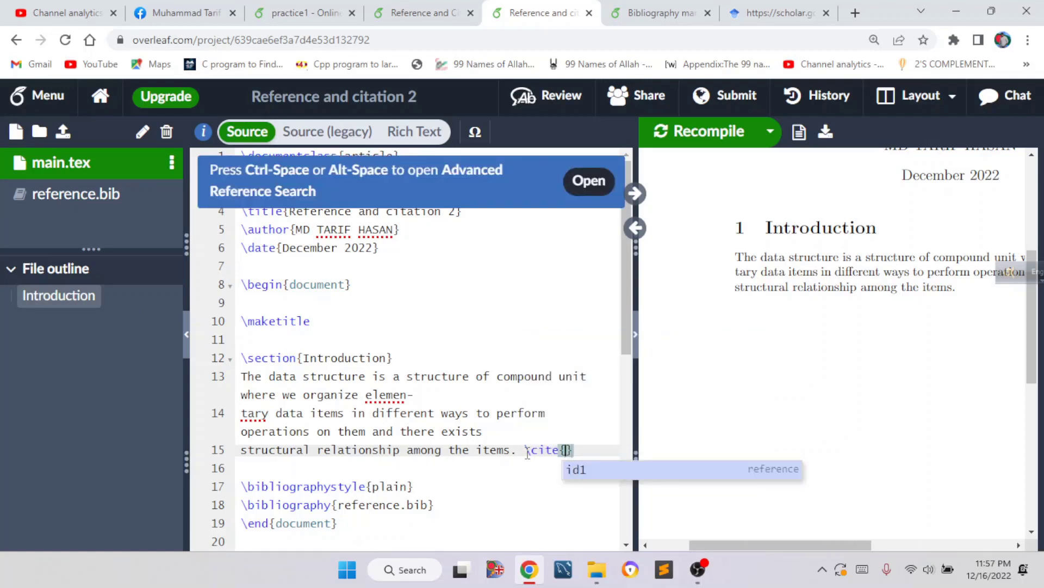
click(67, 194)
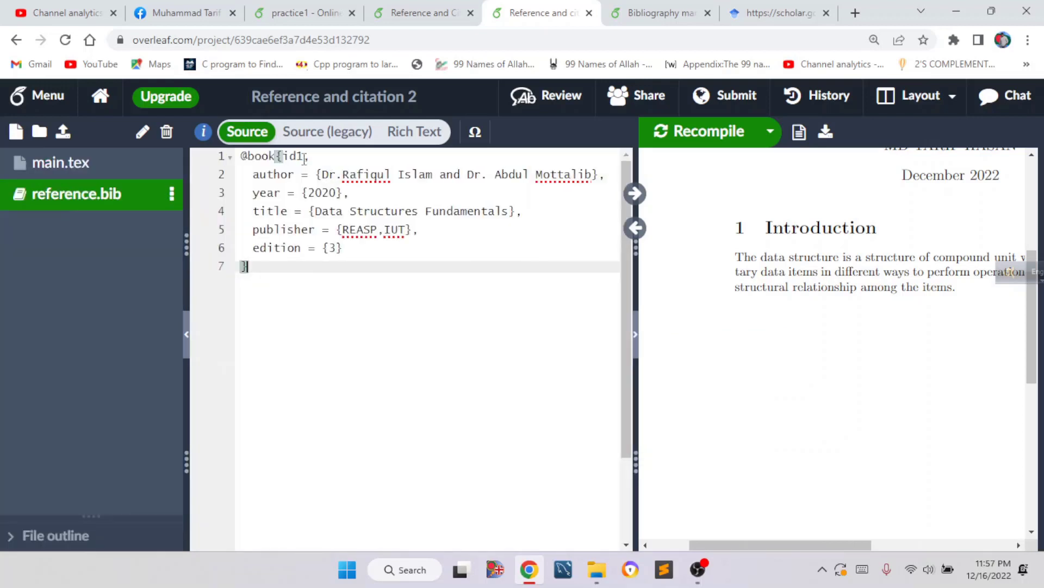
click(82, 162)
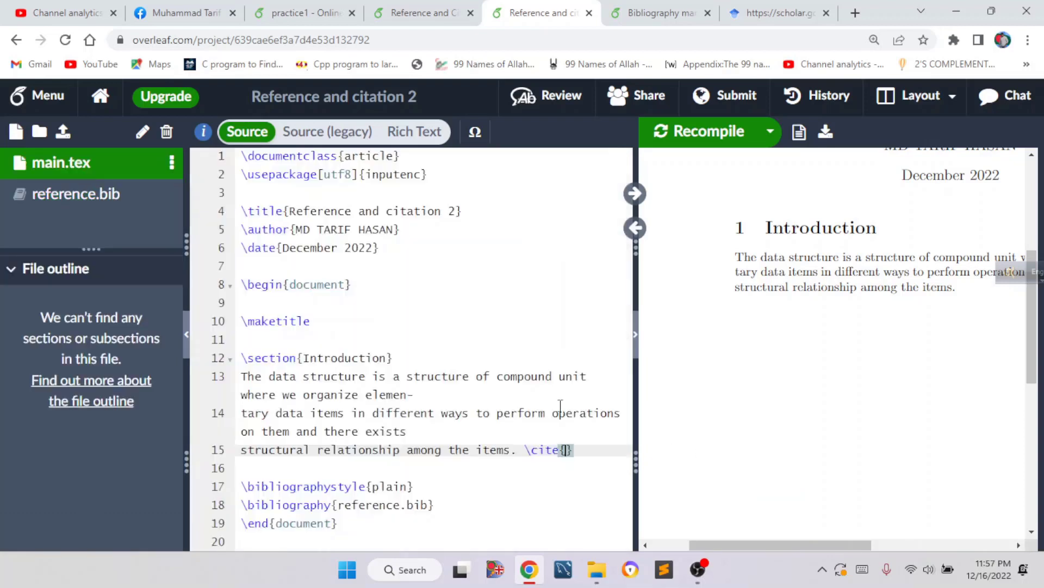
text(id1)
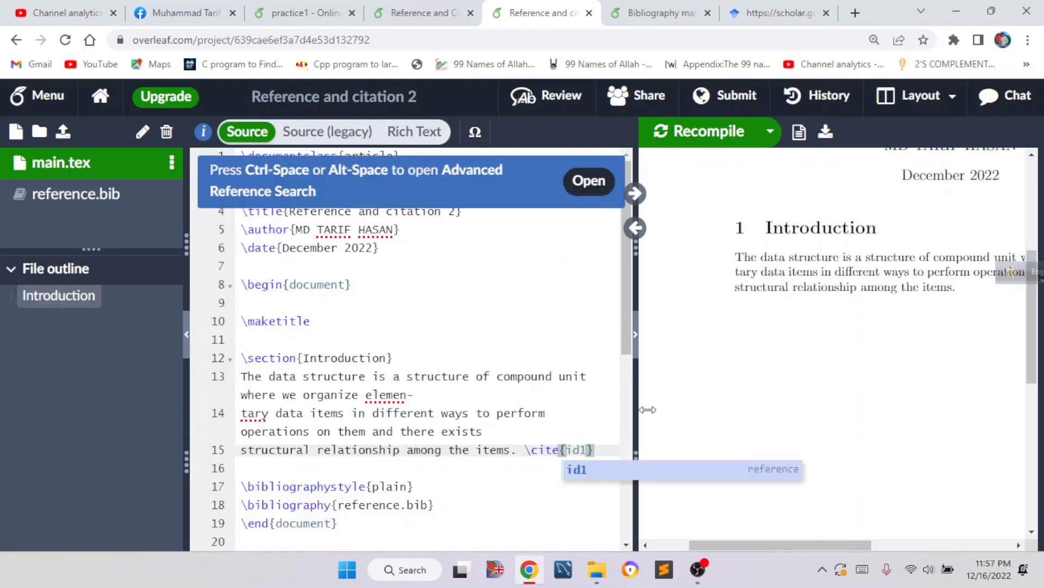
click(732, 136)
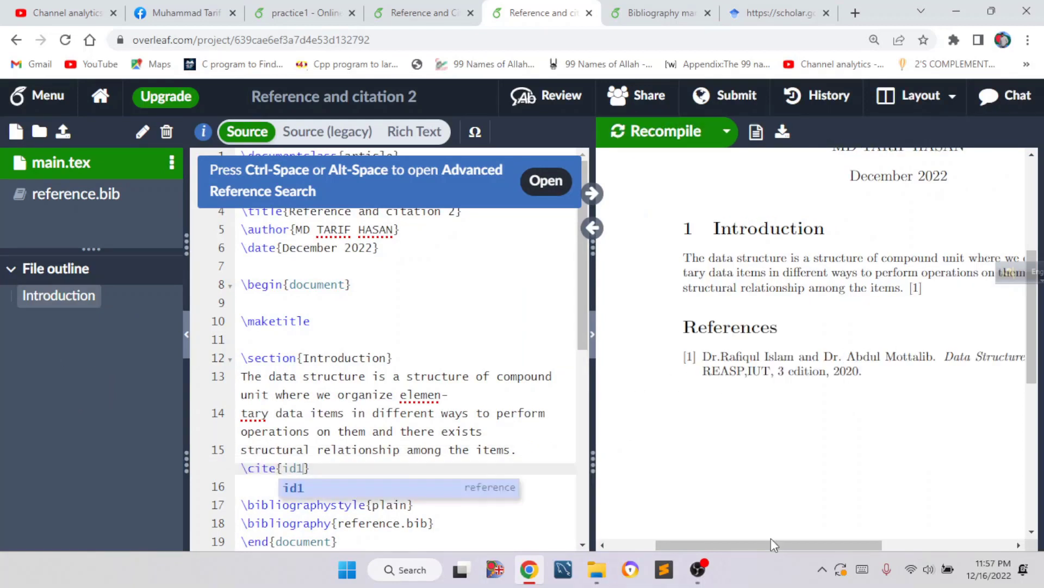
drag(773, 544, 805, 544)
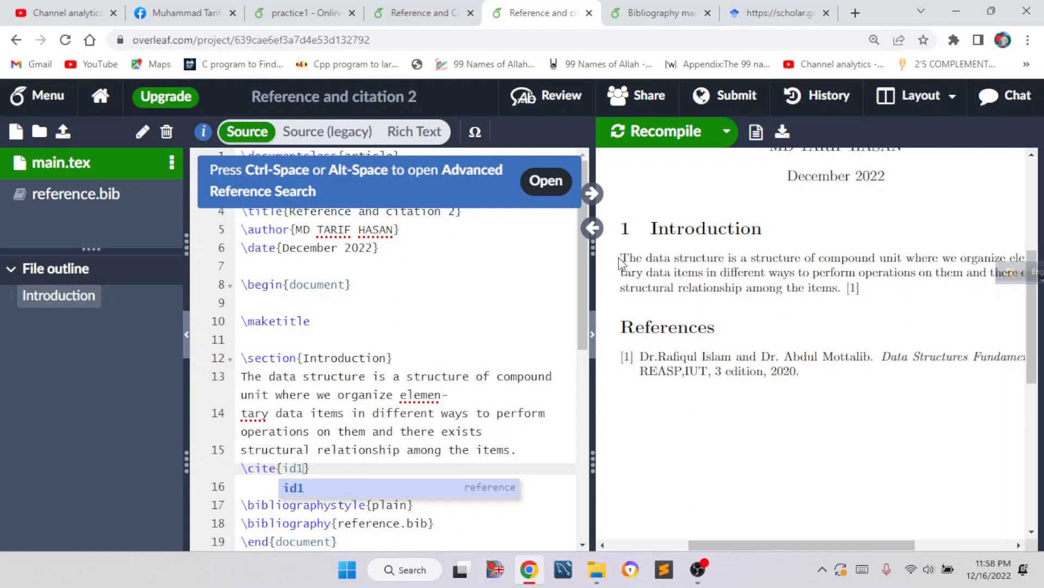
drag(621, 257, 854, 277)
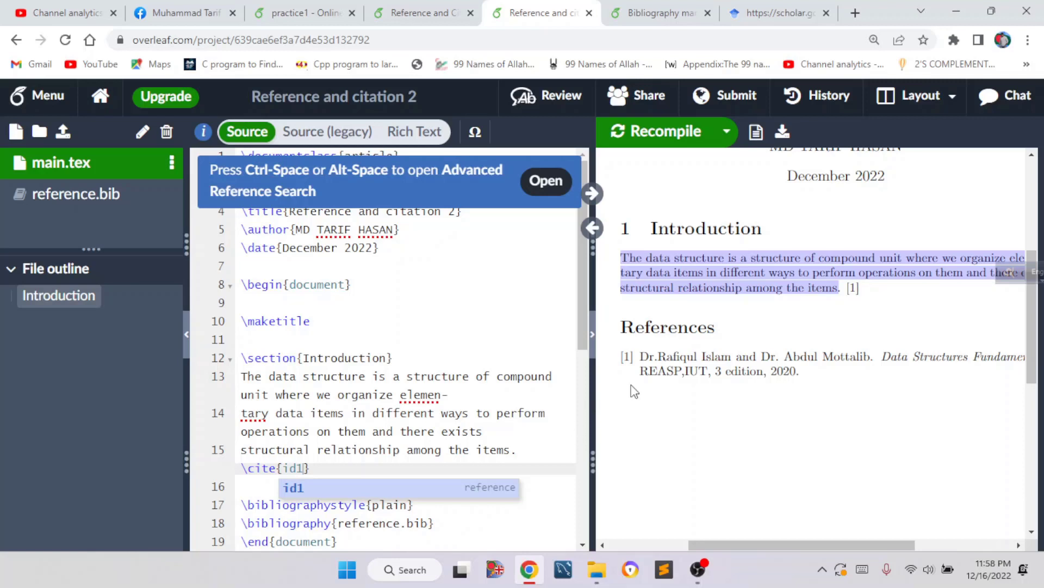
drag(629, 392, 741, 546)
scroll(725, 546, right, 1)
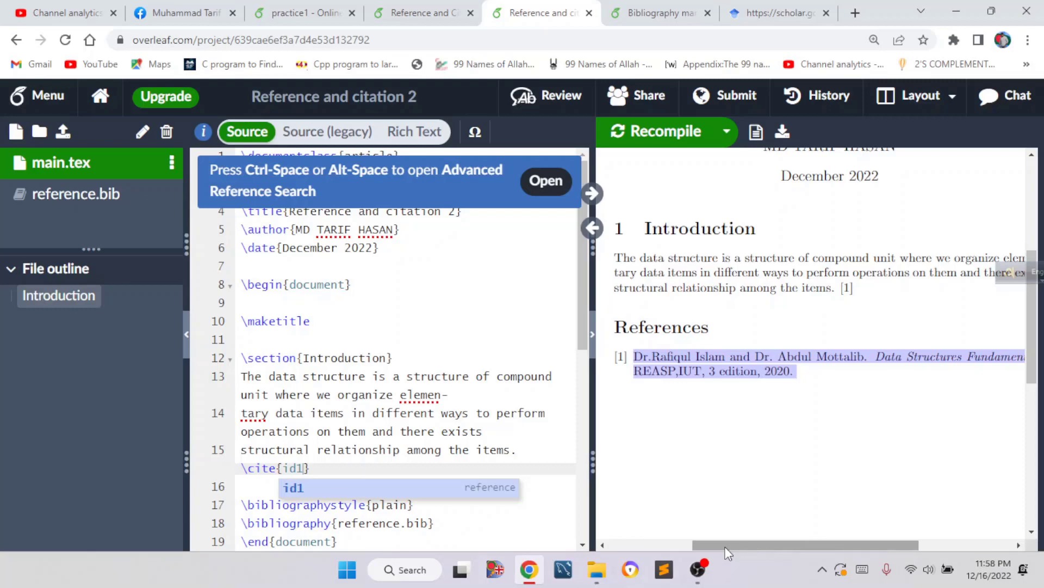
Step: Switch to the Bibliography management with bibtex article and look over its example book entries
click(661, 12)
scroll(625, 226, up, 10)
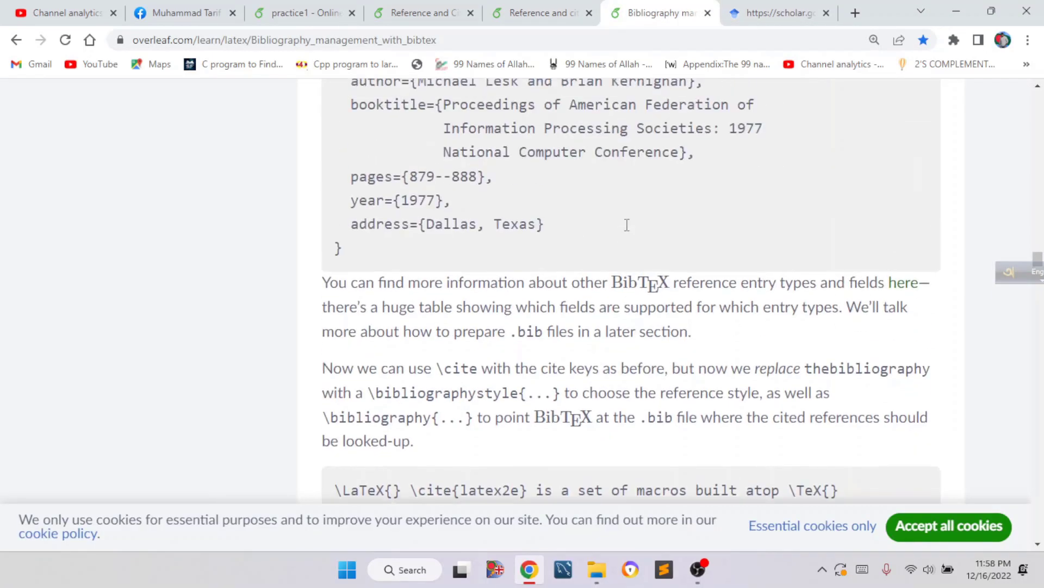
scroll(594, 270, up, 10)
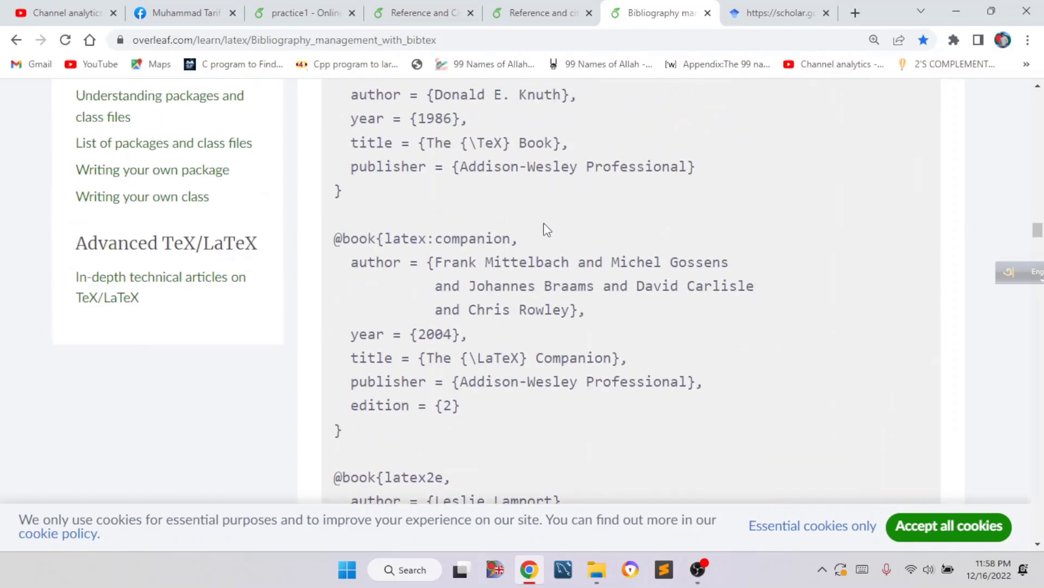
drag(335, 225, 635, 403)
click(634, 403)
scroll(635, 403, up, 6)
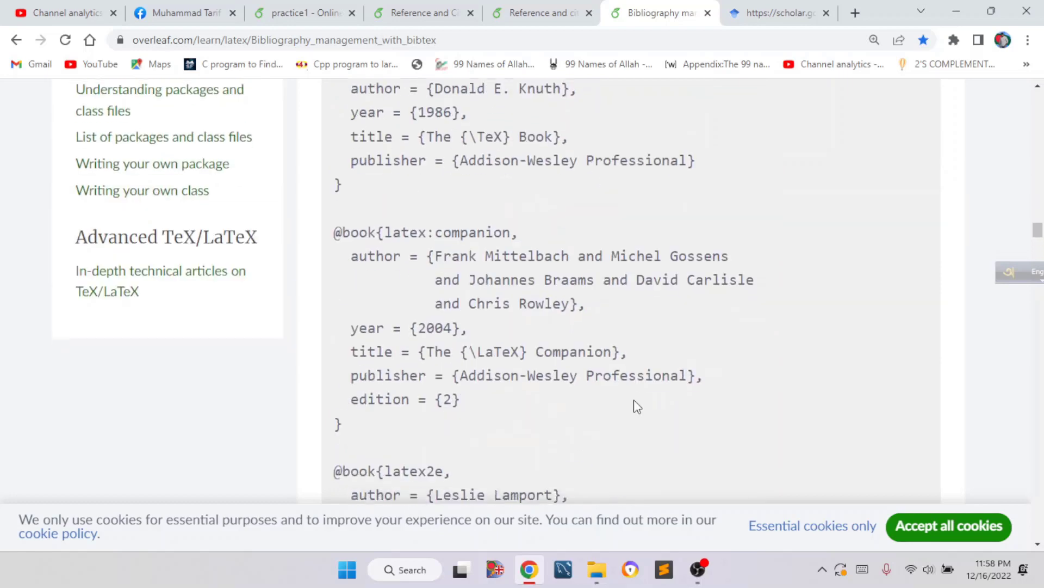
scroll(514, 228, down, 15)
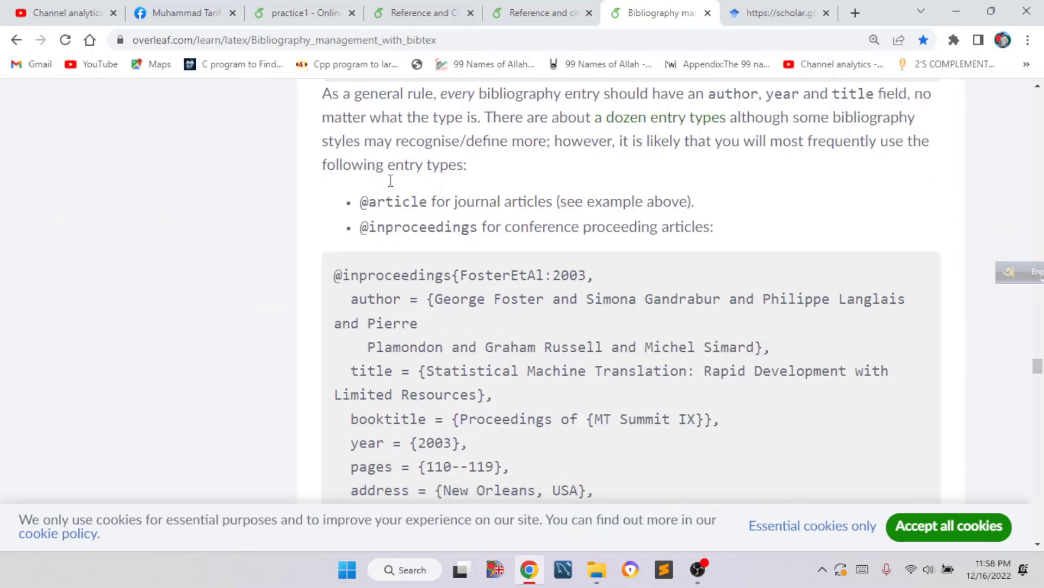
scroll(433, 250, down, 14)
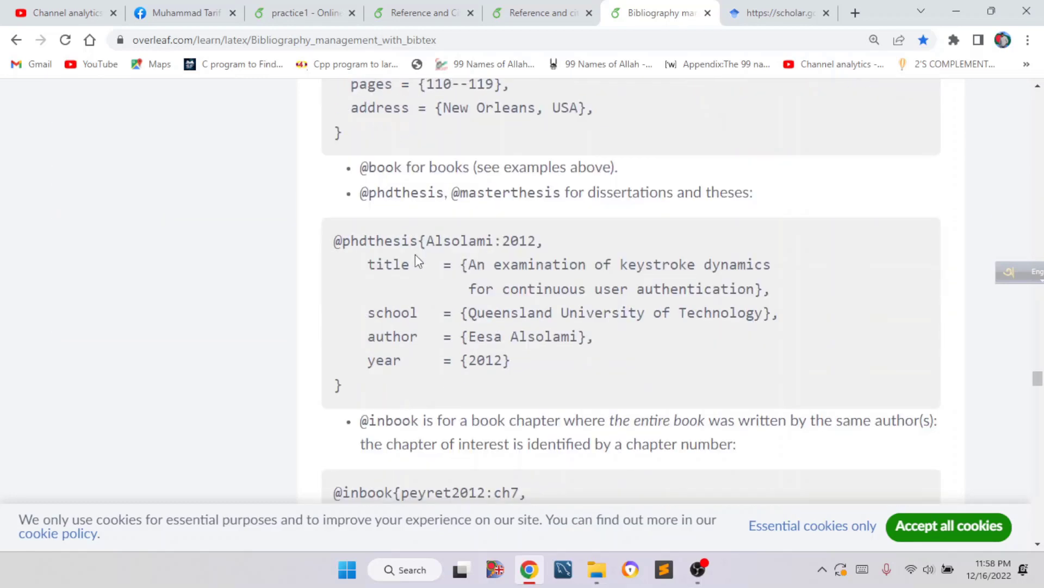
scroll(435, 261, down, 6)
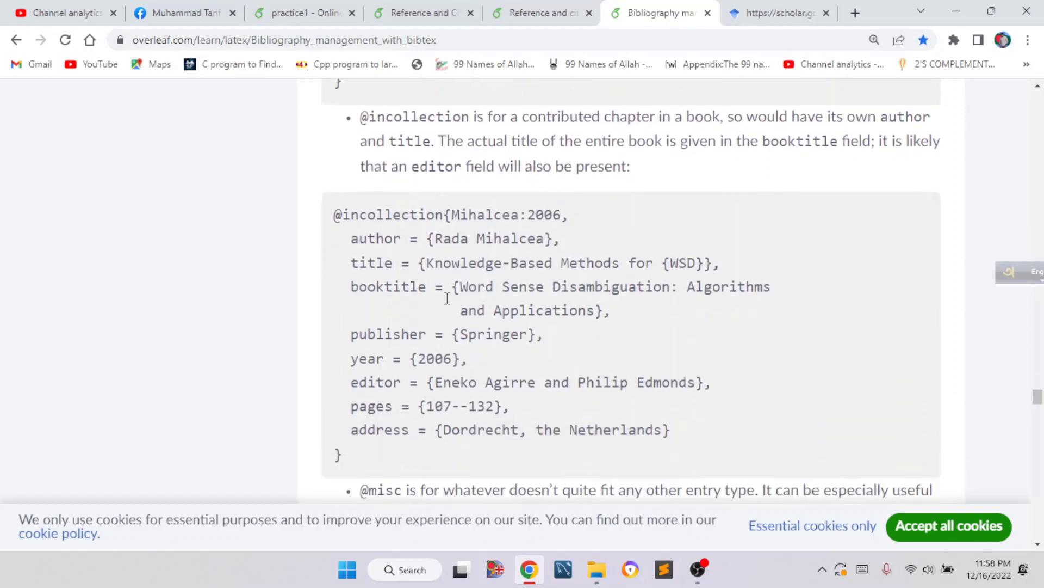
scroll(456, 252, down, 10)
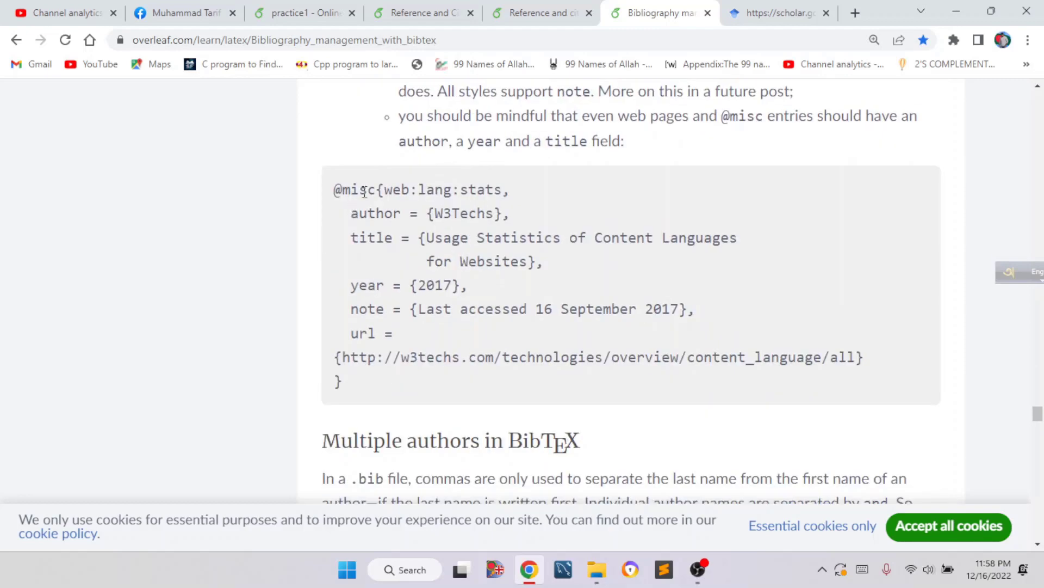
scroll(402, 197, down, 5)
scroll(474, 263, up, 4)
triple_click(475, 275)
click(496, 163)
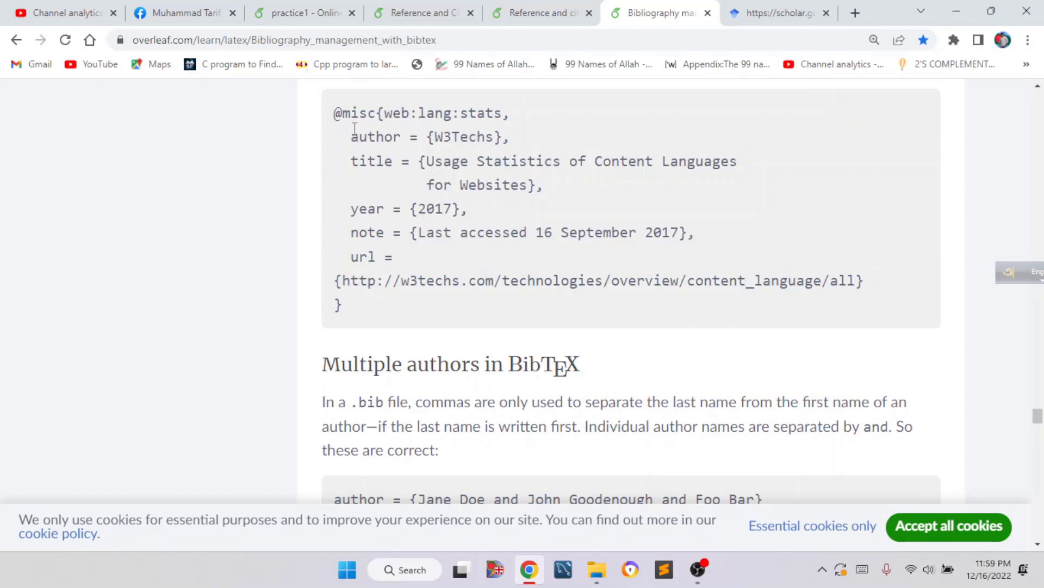
scroll(503, 213, down, 8)
key(ctrl+shift+Tab)
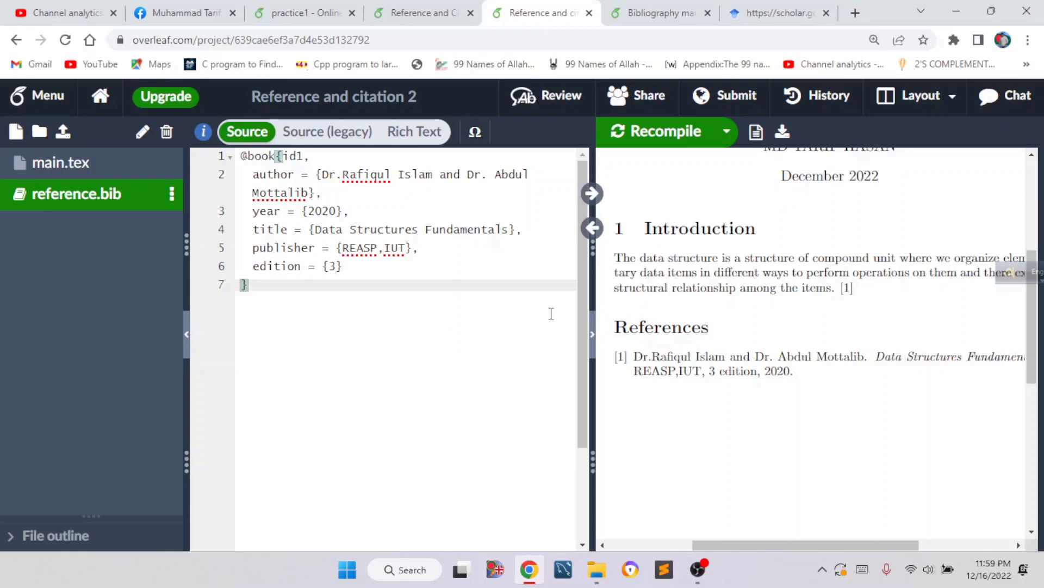
click(661, 13)
scroll(569, 187, up, 4)
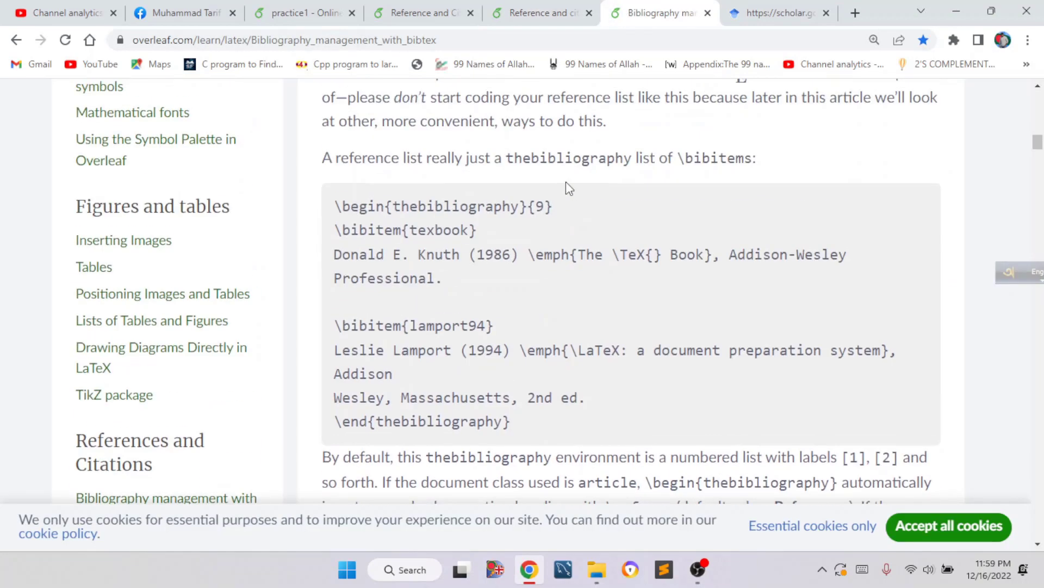
scroll(566, 185, up, 13)
scroll(569, 185, down, 16)
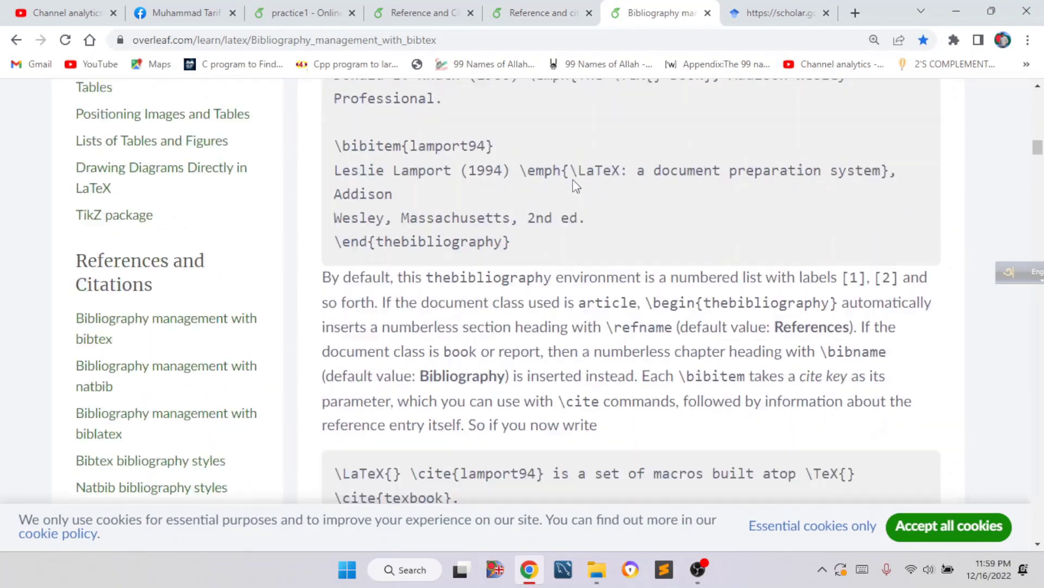
scroll(576, 185, down, 20)
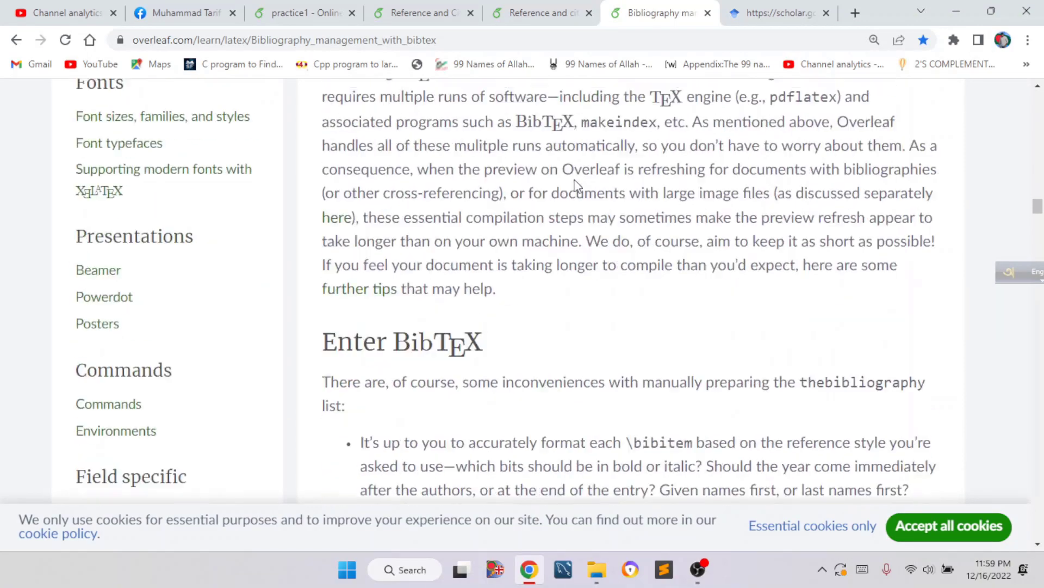
scroll(576, 185, down, 13)
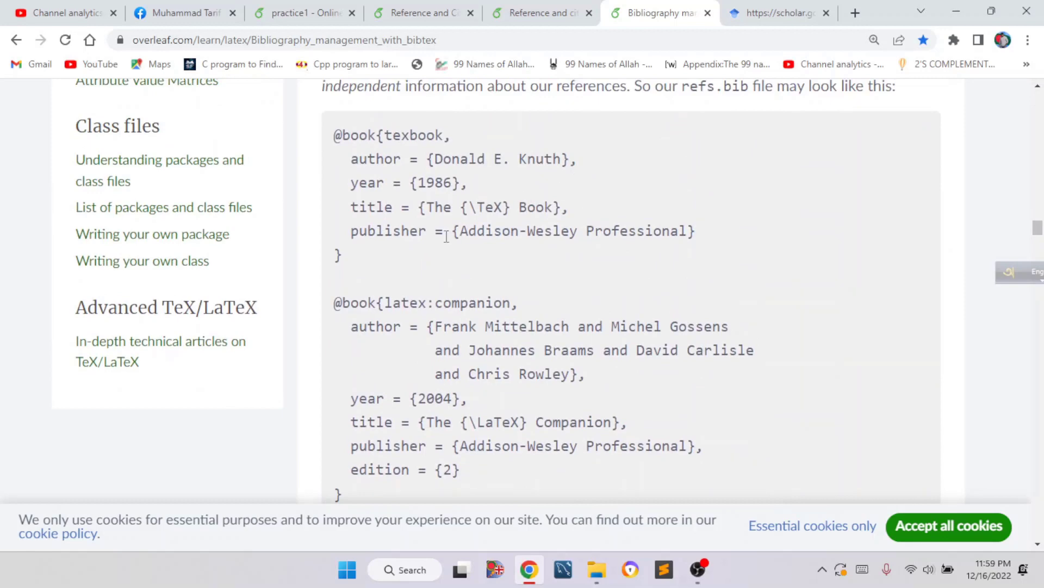
drag(336, 304, 402, 422)
scroll(431, 423, down, 1)
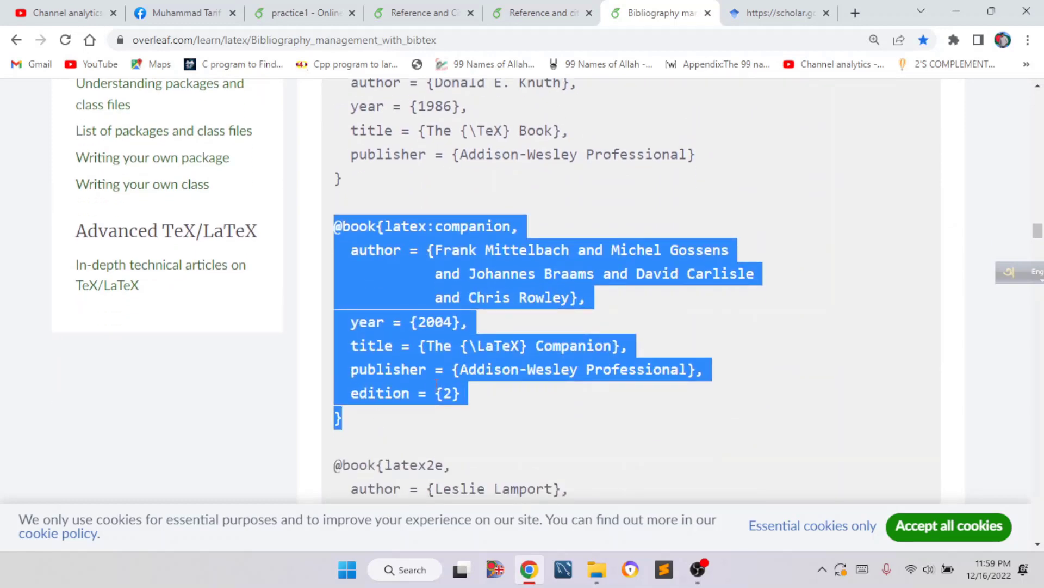
click(464, 273)
scroll(445, 328, down, 5)
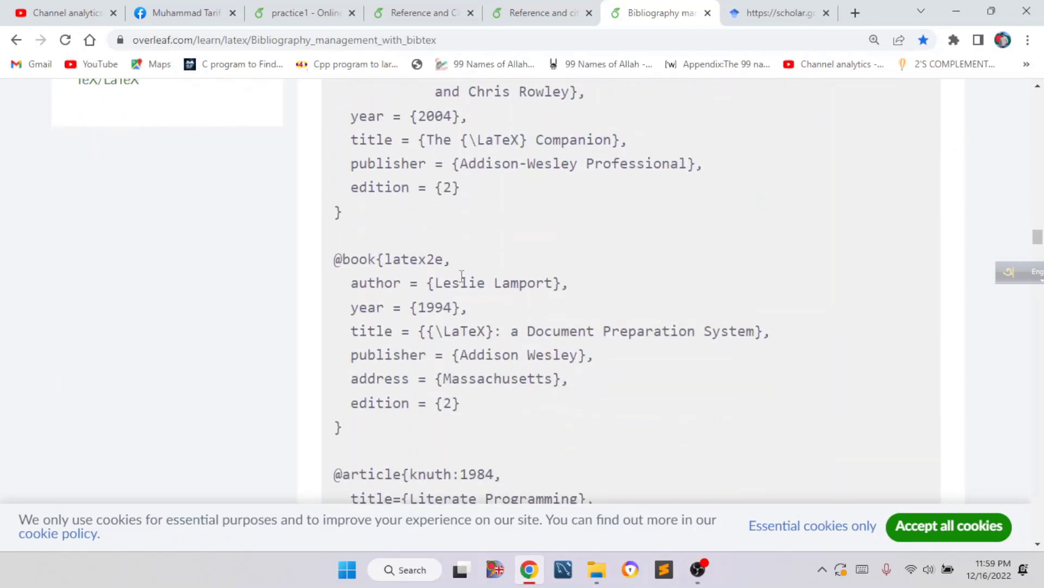
scroll(446, 328, down, 4)
drag(334, 144, 381, 361)
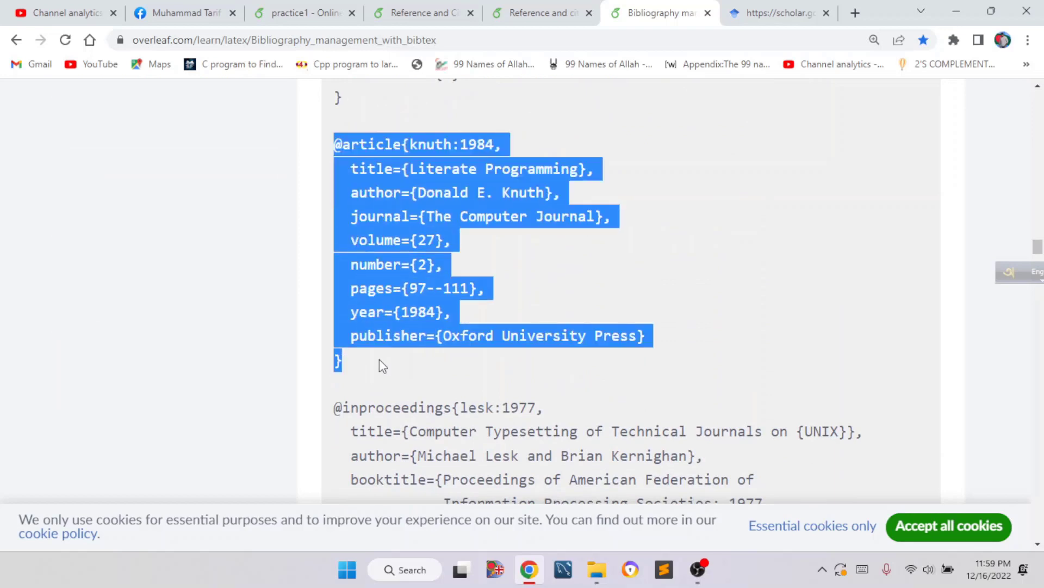
click(426, 243)
scroll(369, 217, down, 2)
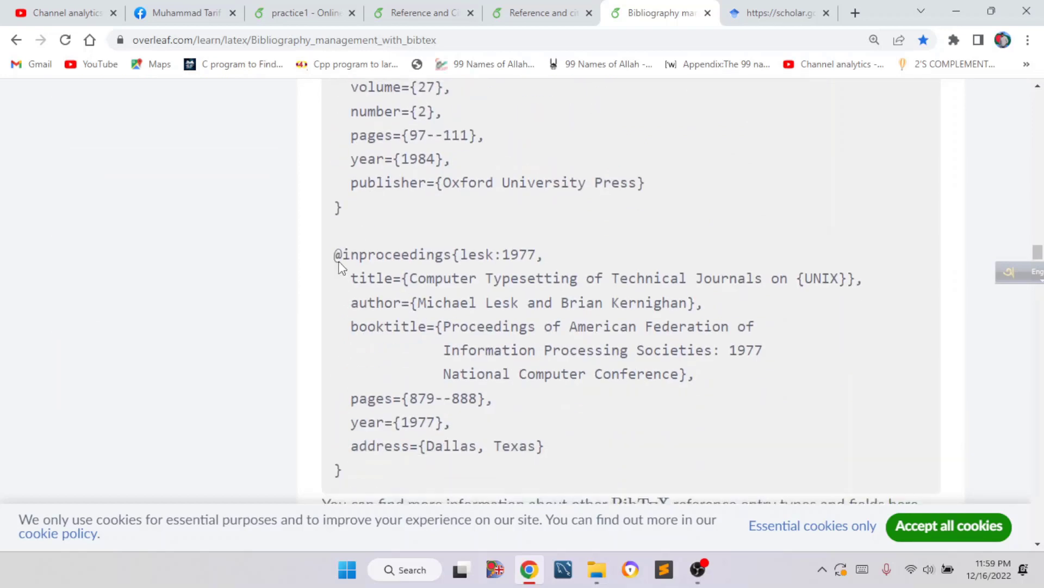
drag(333, 254, 401, 446)
click(523, 389)
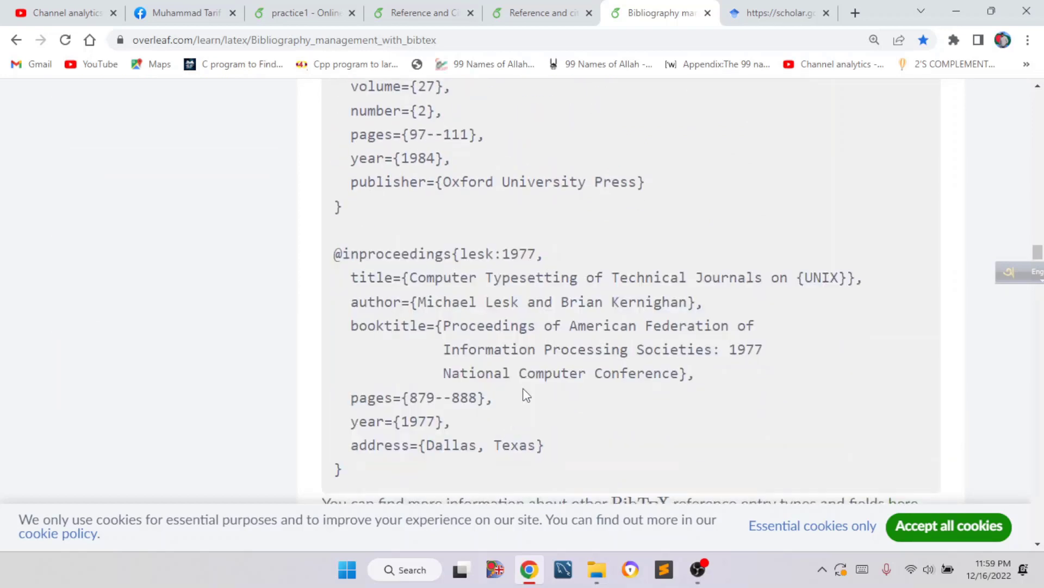
scroll(523, 387, down, 1)
drag(335, 178, 389, 391)
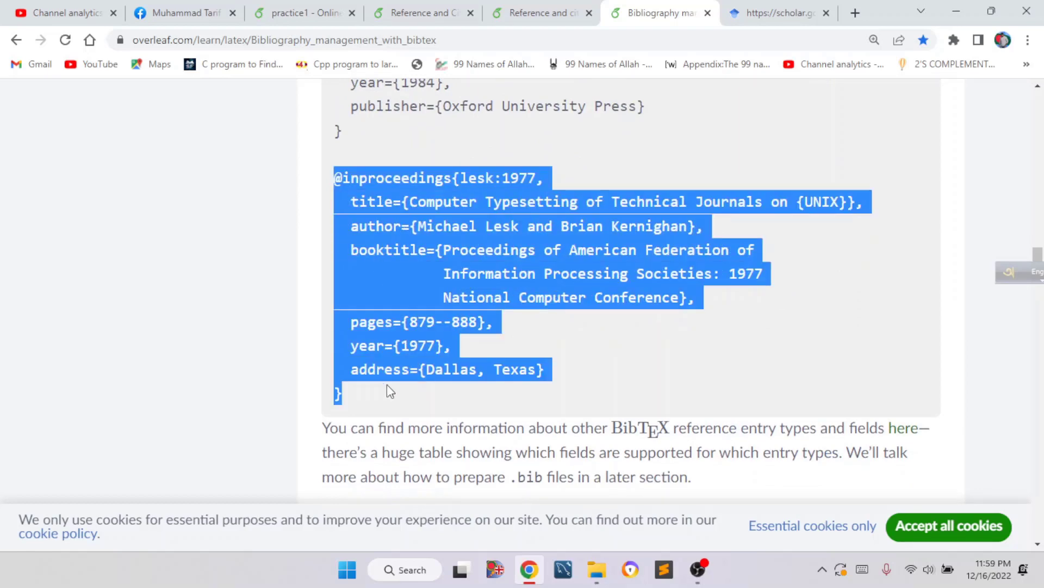
click(533, 12)
Step: Compare the Reference and Citation project, with a widened file panel, against Reference and citation 2
click(446, 10)
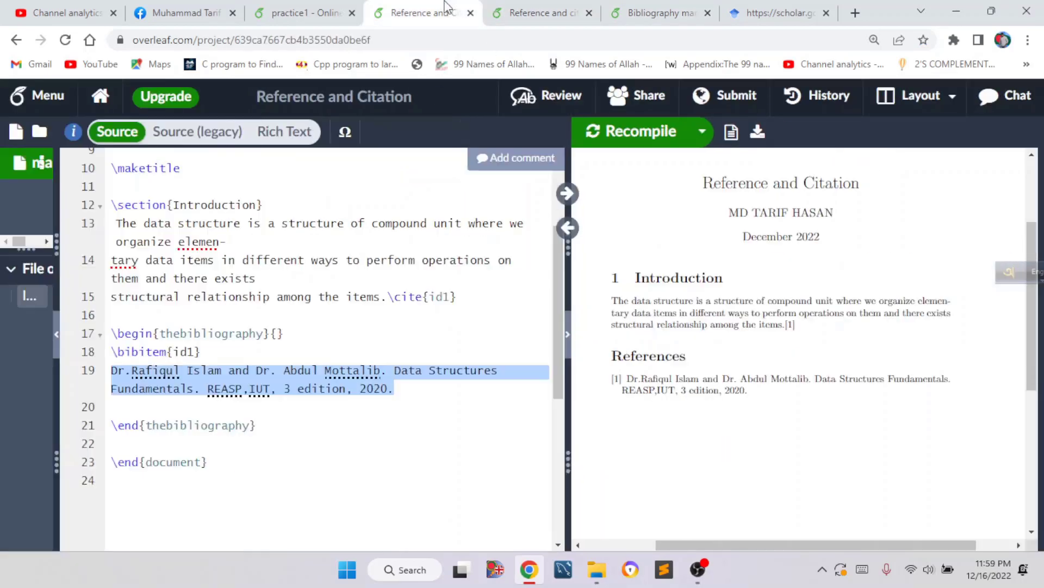
click(315, 319)
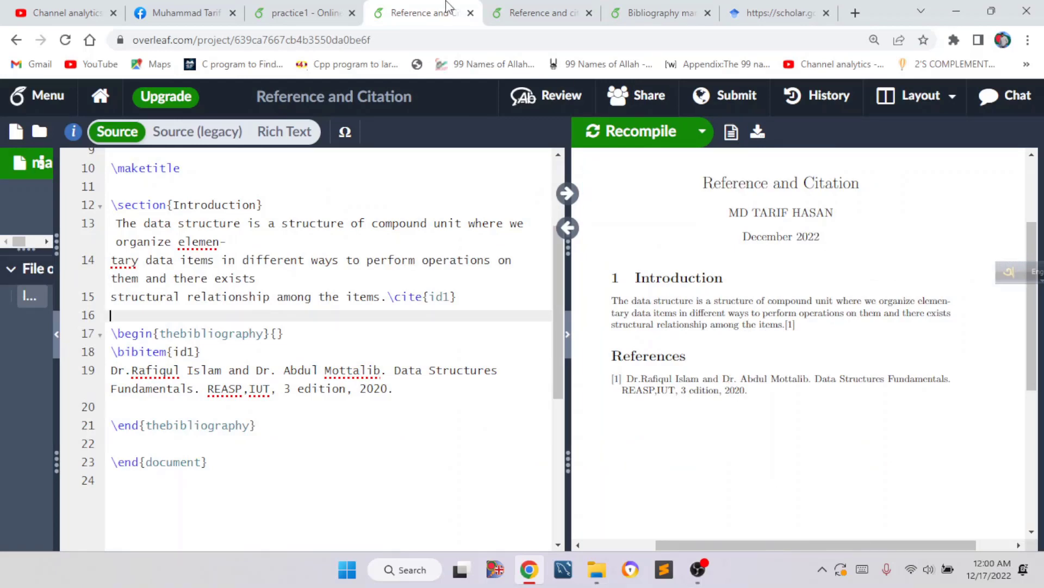
click(522, 13)
mouse_move(782, 541)
mouse_down()
mouse_move(847, 543)
mouse_move(772, 542)
mouse_up()
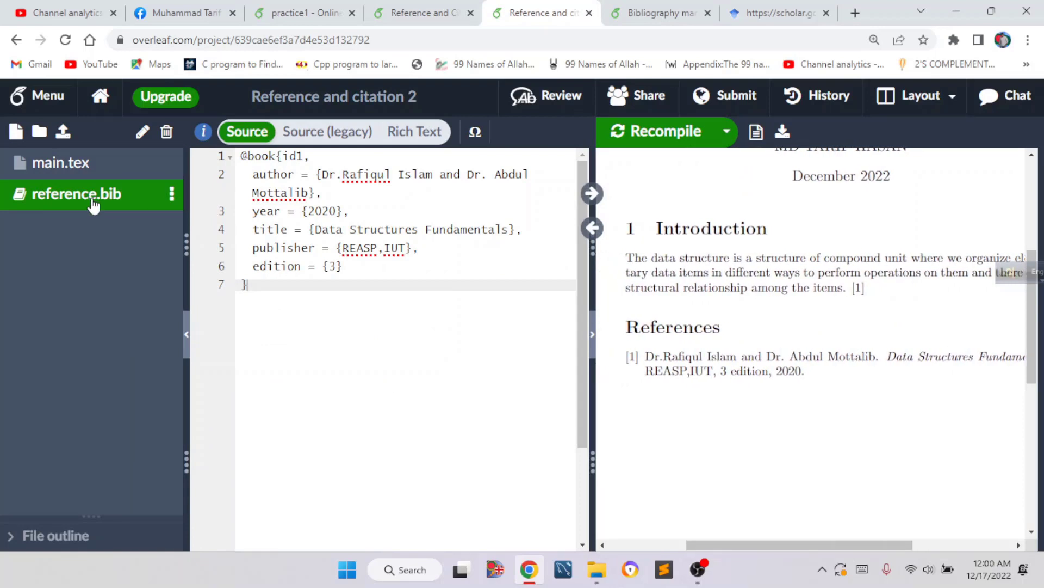
click(420, 11)
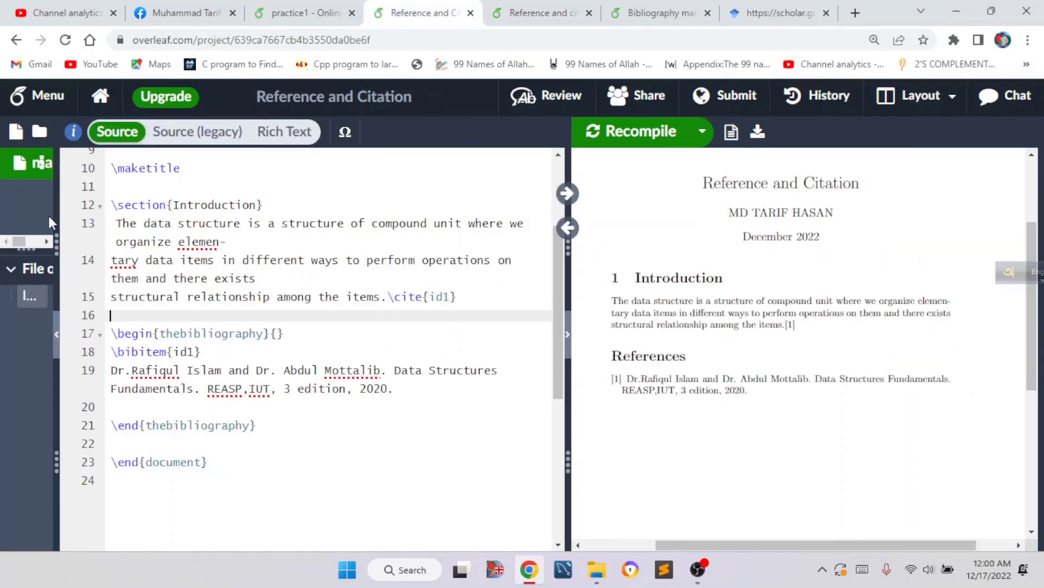
drag(57, 224, 91, 229)
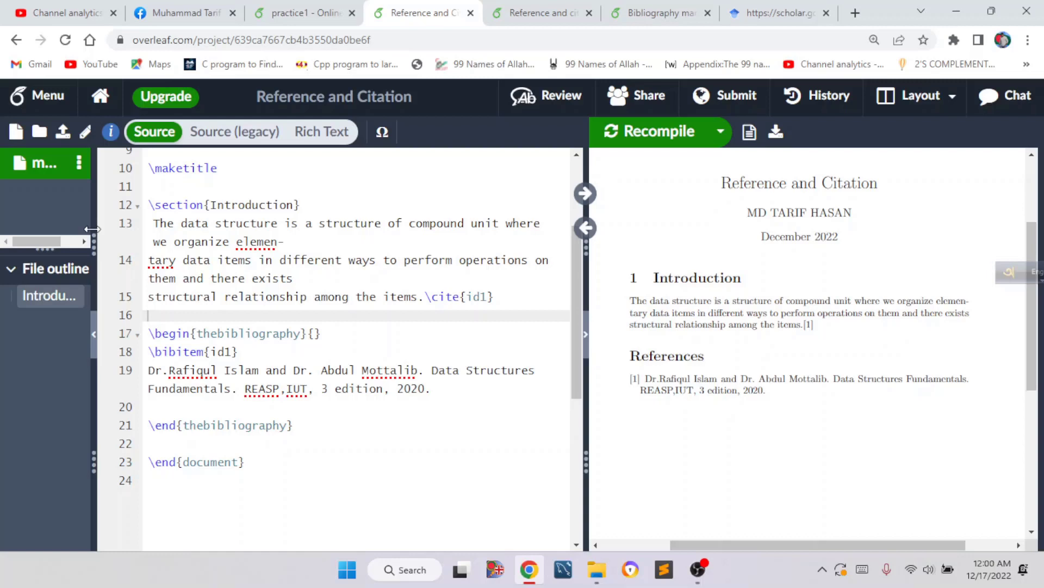
click(530, 12)
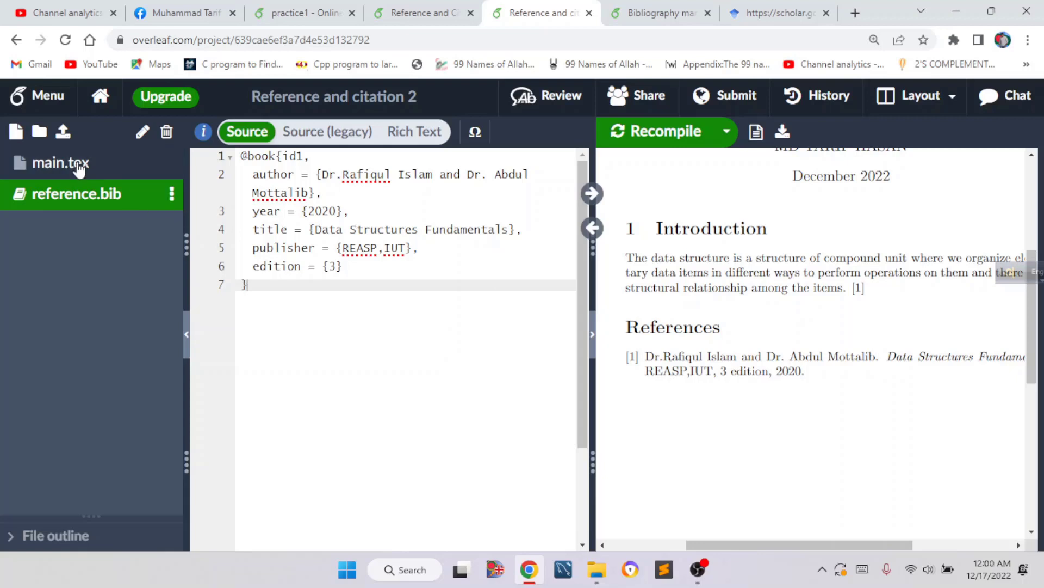
Step: In main.tex, add \newpage between \cite{id1} and \bibliographystyle, then recompile
click(76, 163)
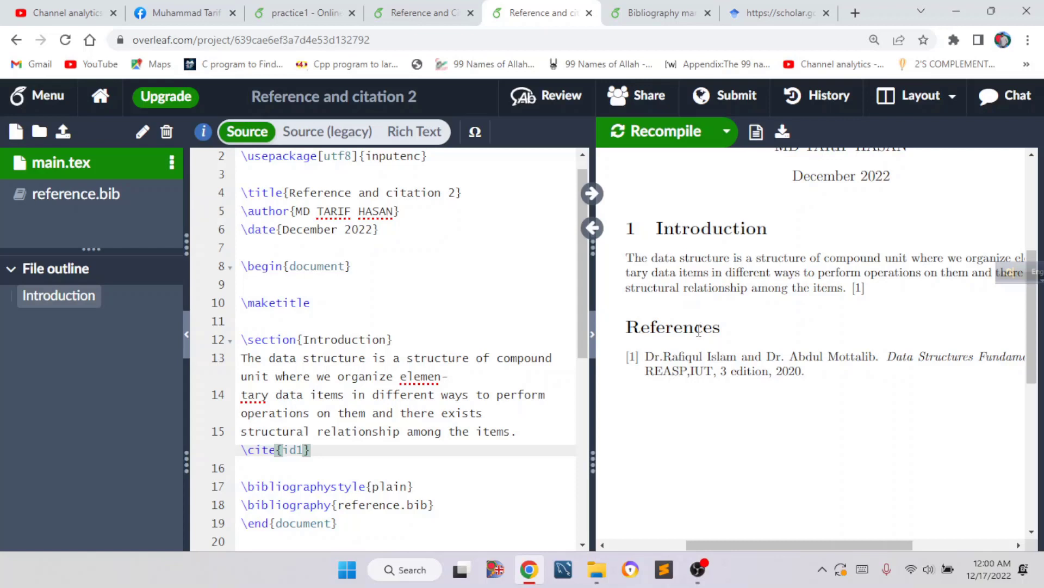
scroll(495, 419, down, 3)
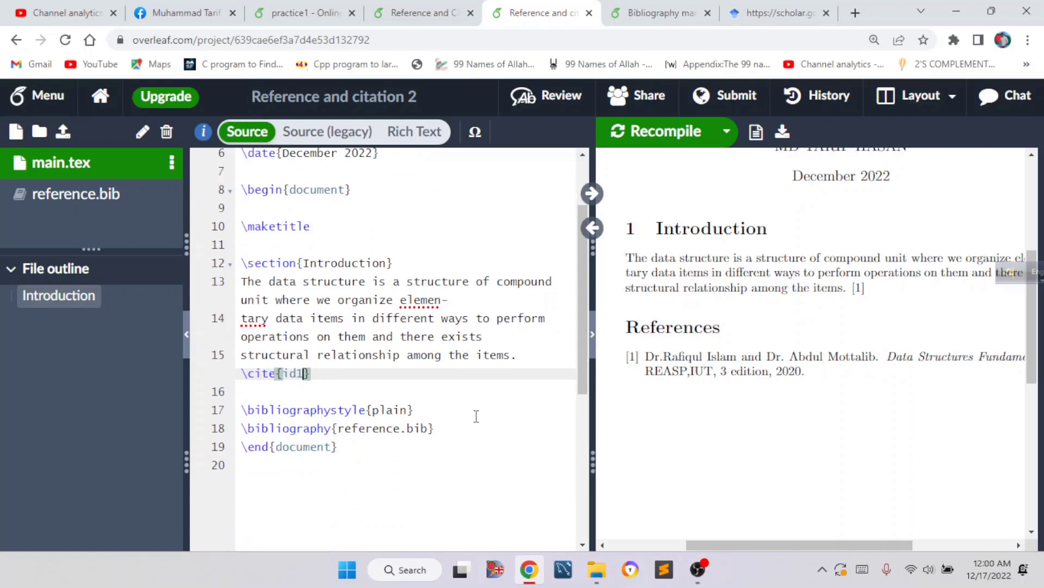
key(Down)
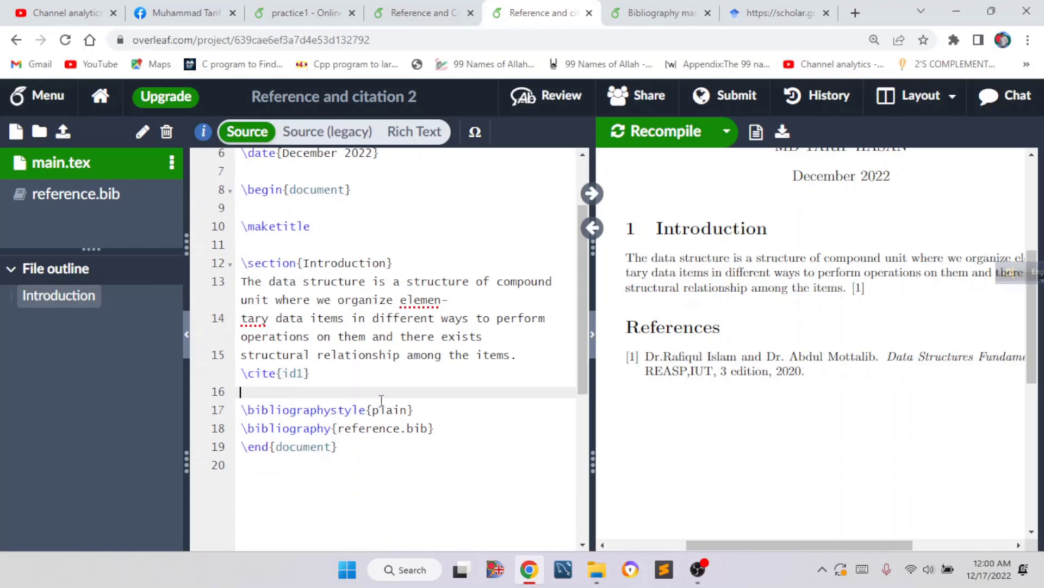
key(Return)
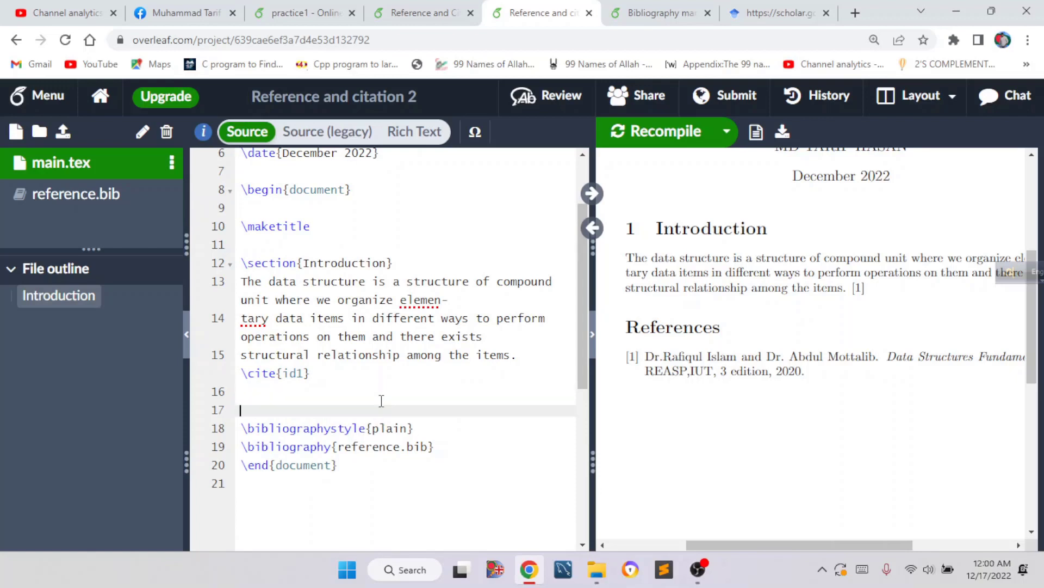
text(\)
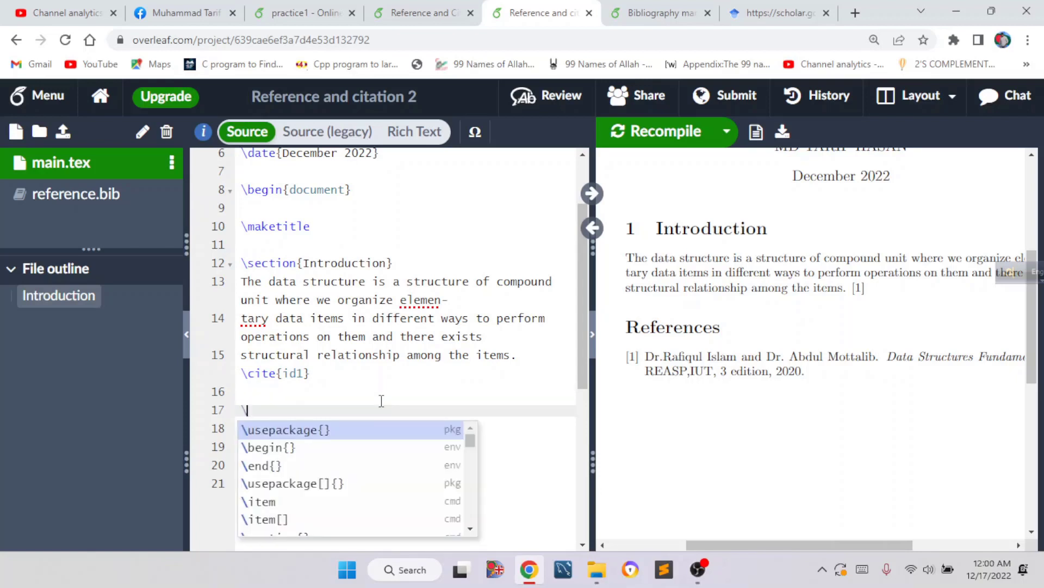
text(new)
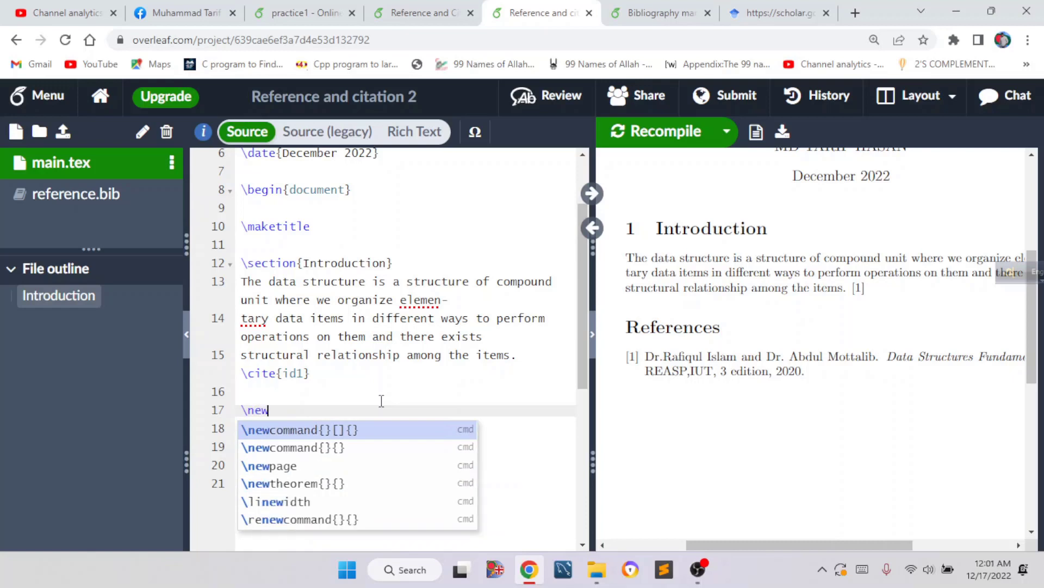
text(page)
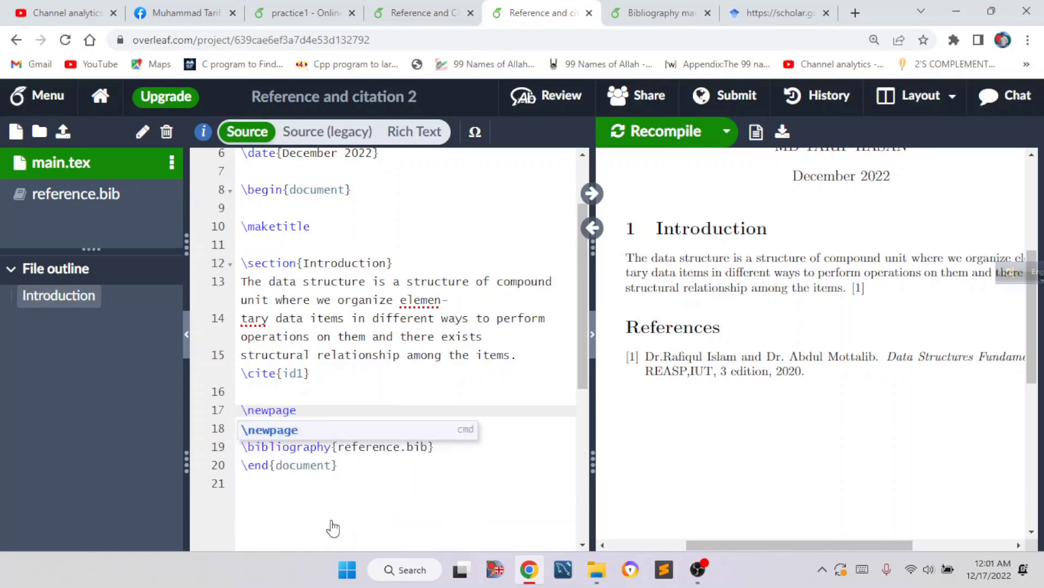
click(644, 146)
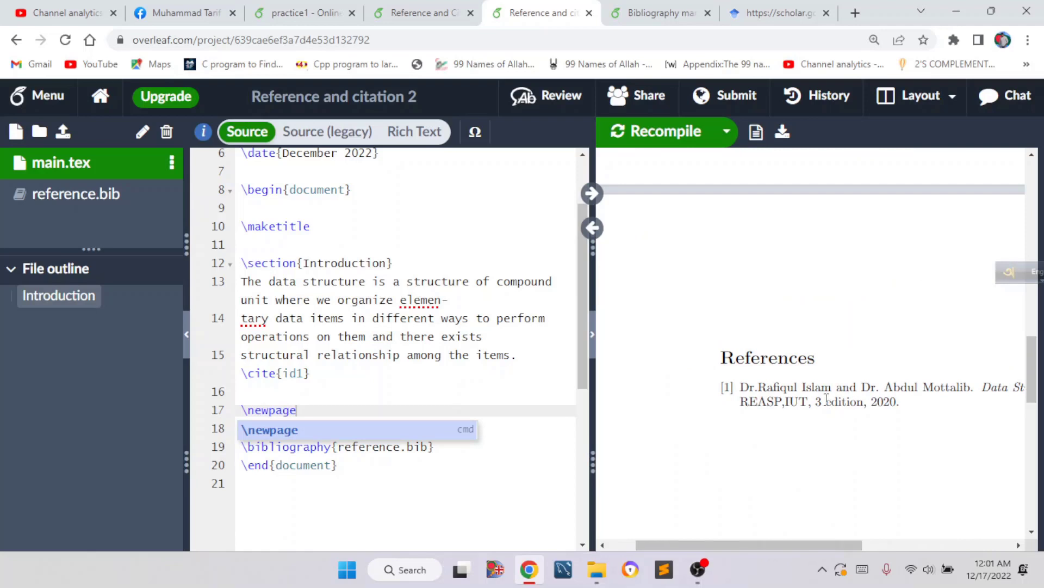
Step: In Reference and Citation, insert \newpage on line 16 before thebibliography and recompile
click(423, 13)
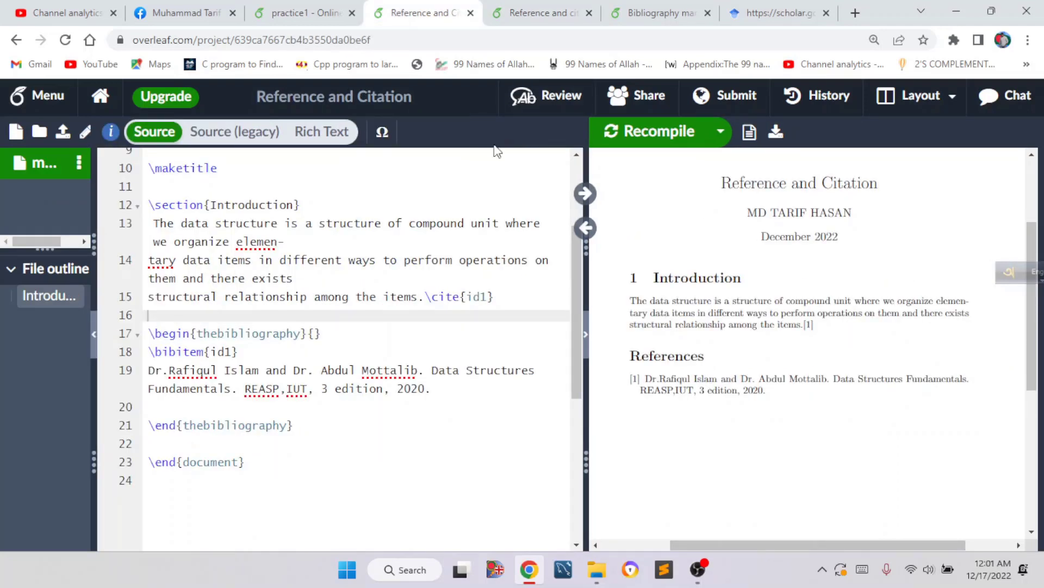
scroll(376, 306, up, 2)
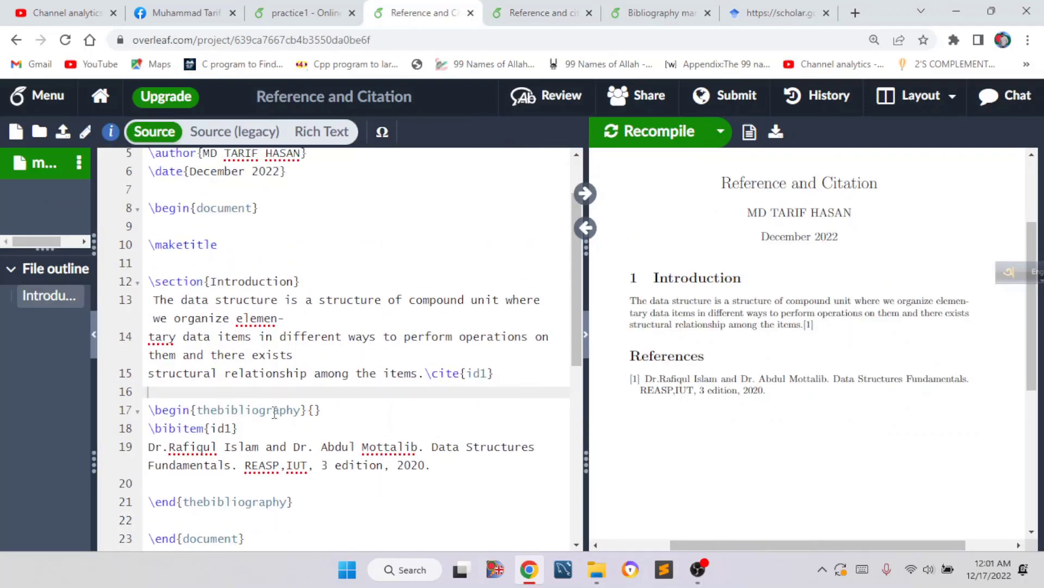
scroll(274, 413, down, 2)
click(152, 316)
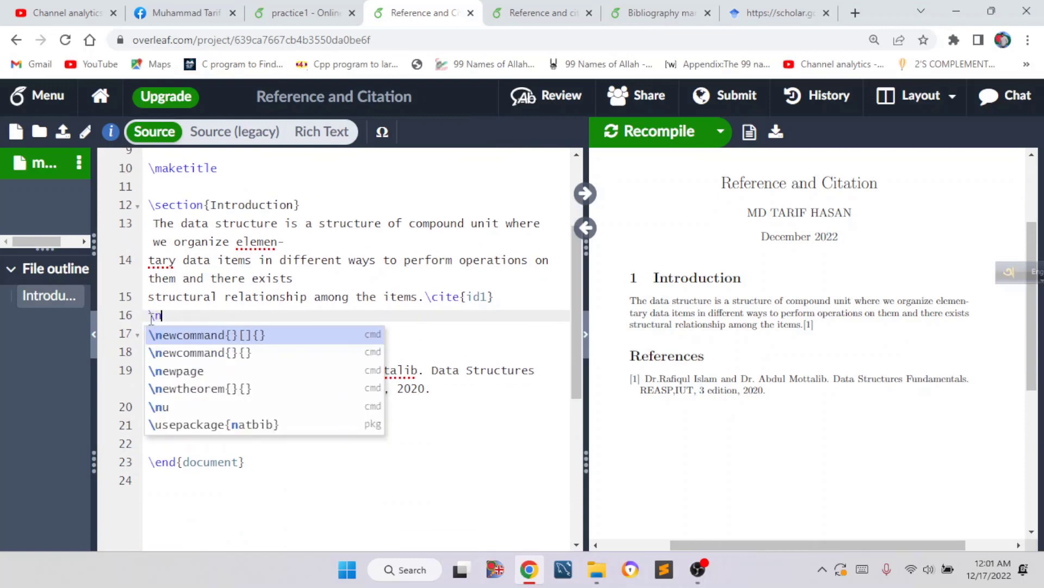
text(ew)
key(Down)
key(Down)
key(Return)
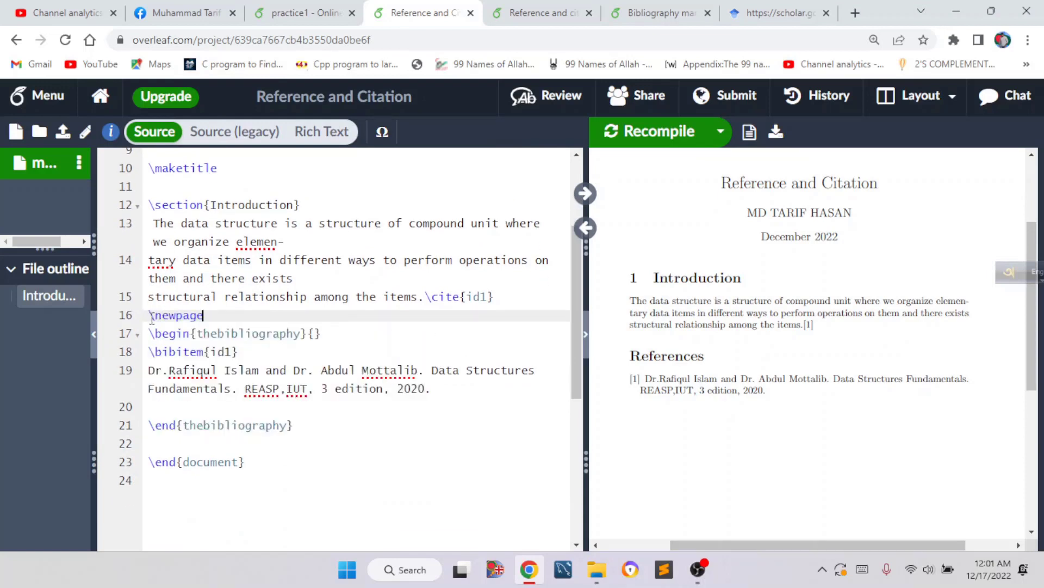
click(635, 140)
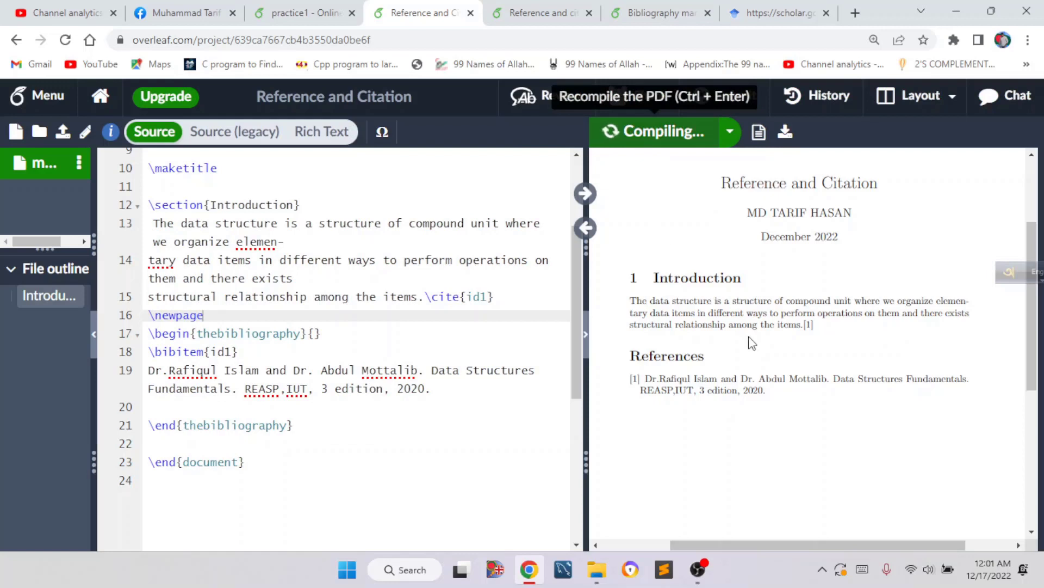
scroll(746, 361, down, 10)
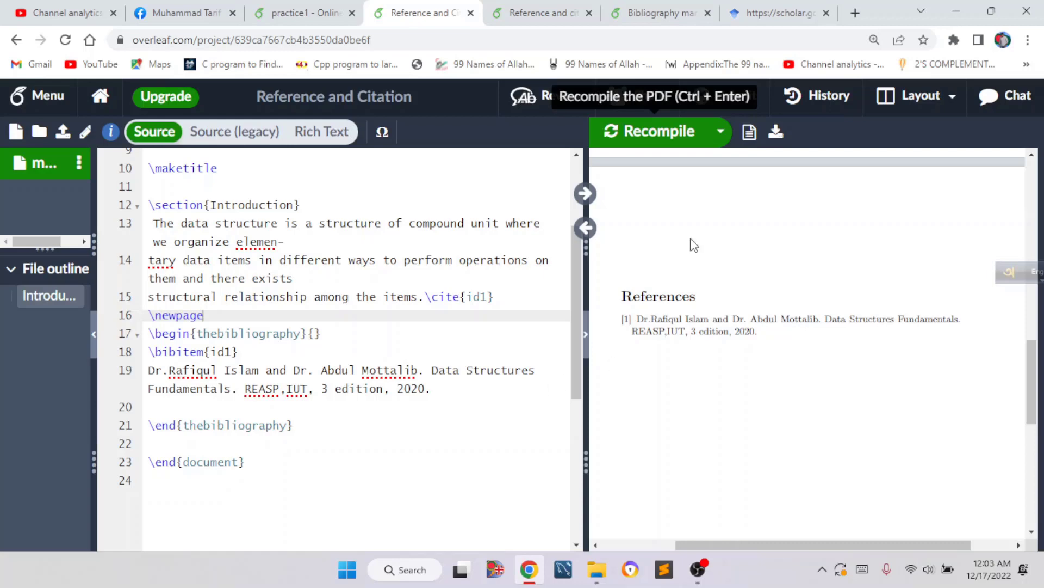
click(667, 12)
scroll(583, 303, up, 10)
scroll(582, 312, up, 20)
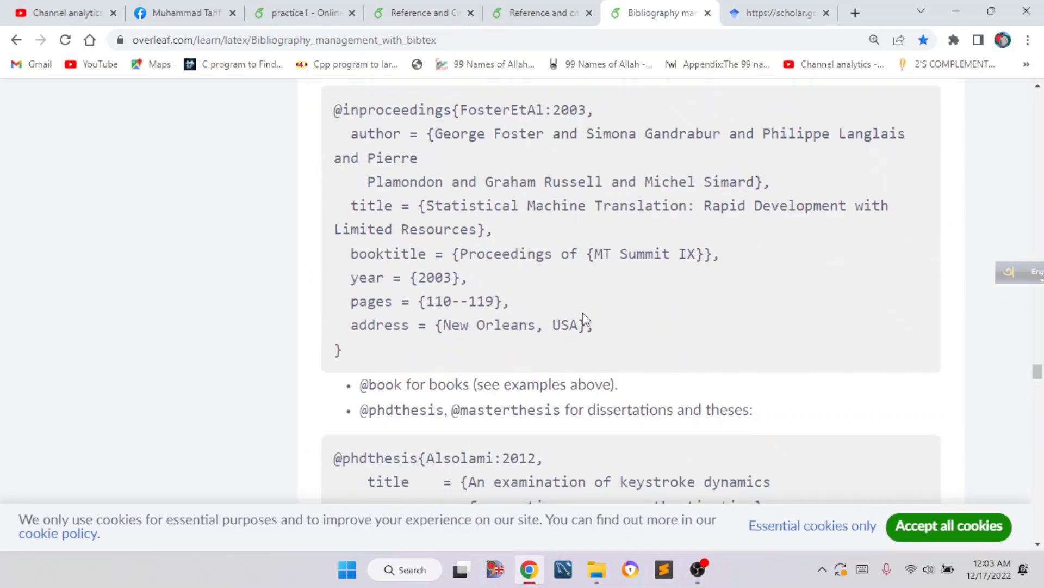
scroll(583, 314, up, 20)
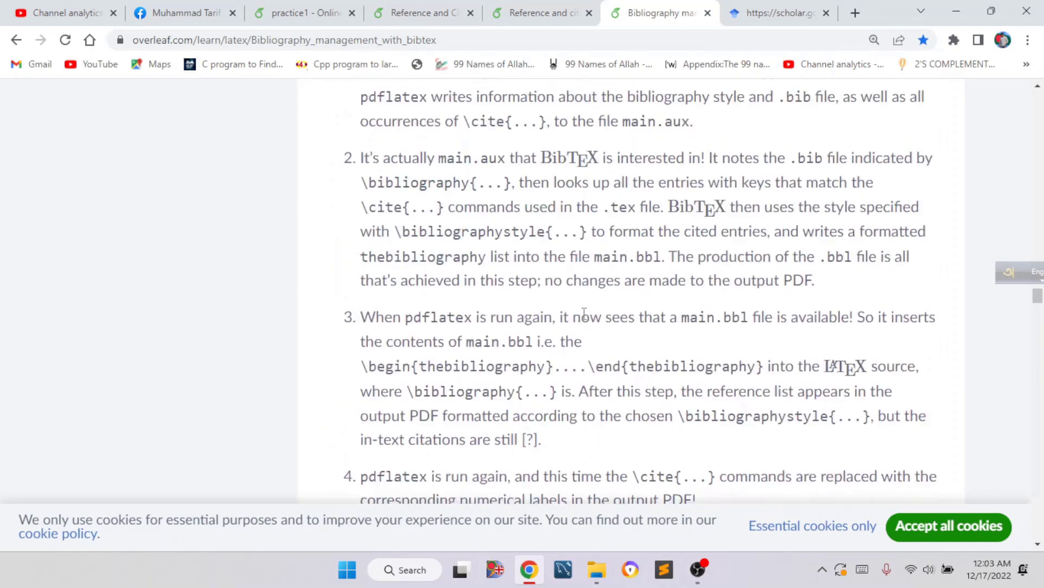
scroll(586, 313, up, 7)
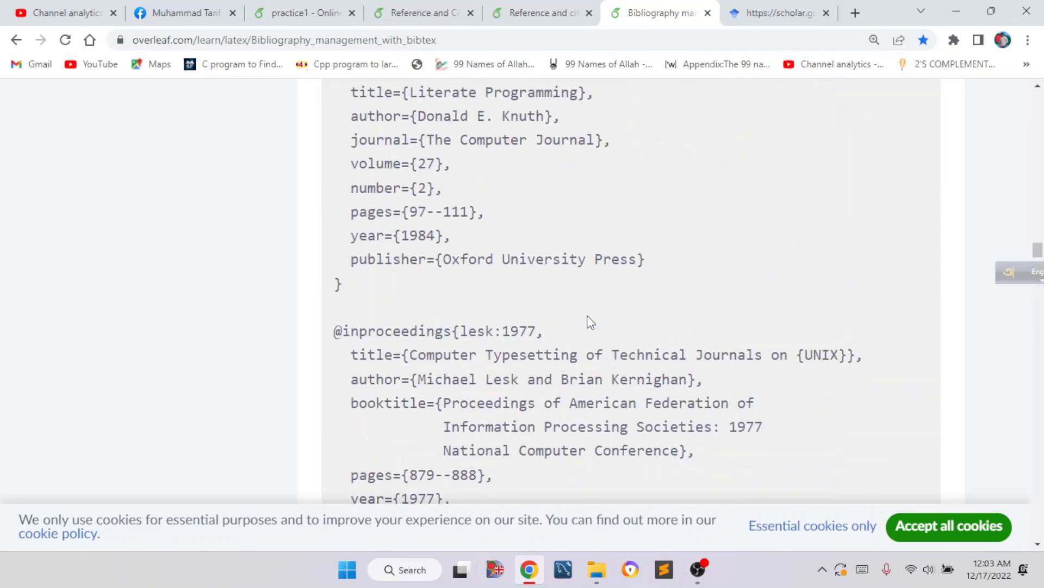
scroll(586, 316, down, 20)
scroll(584, 334, down, 20)
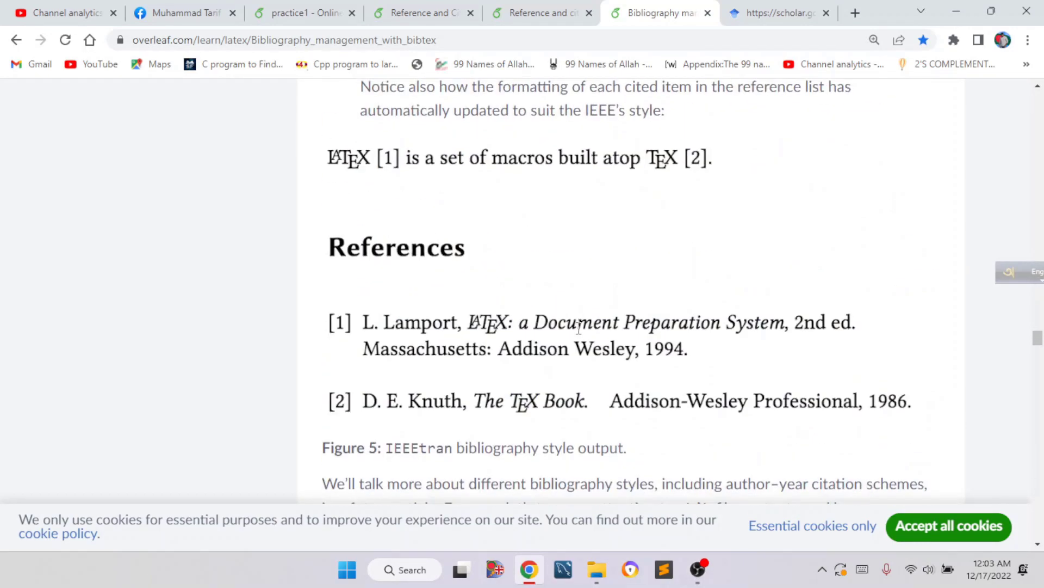
scroll(579, 328, down, 17)
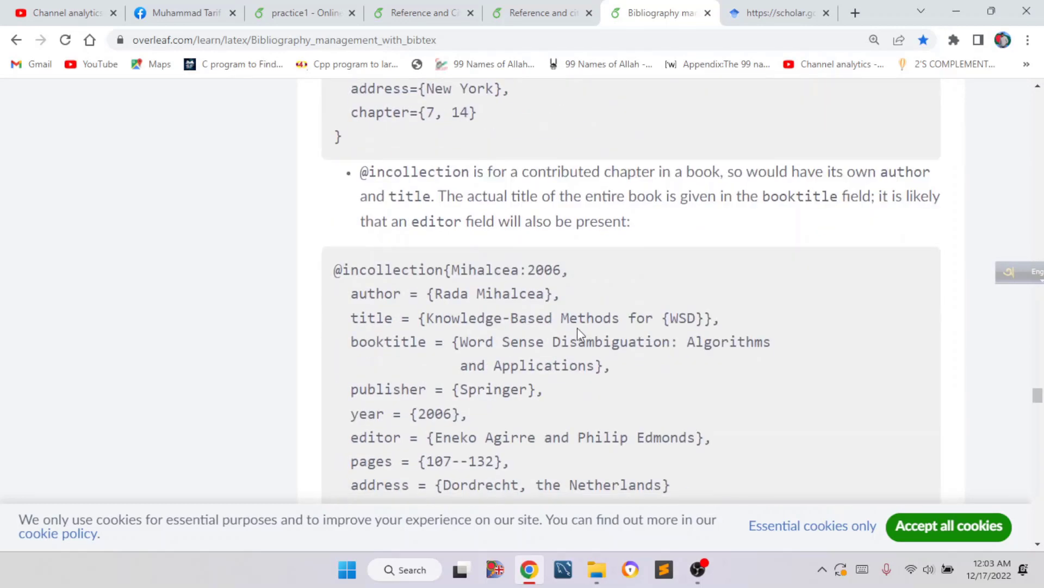
scroll(572, 337, up, 2)
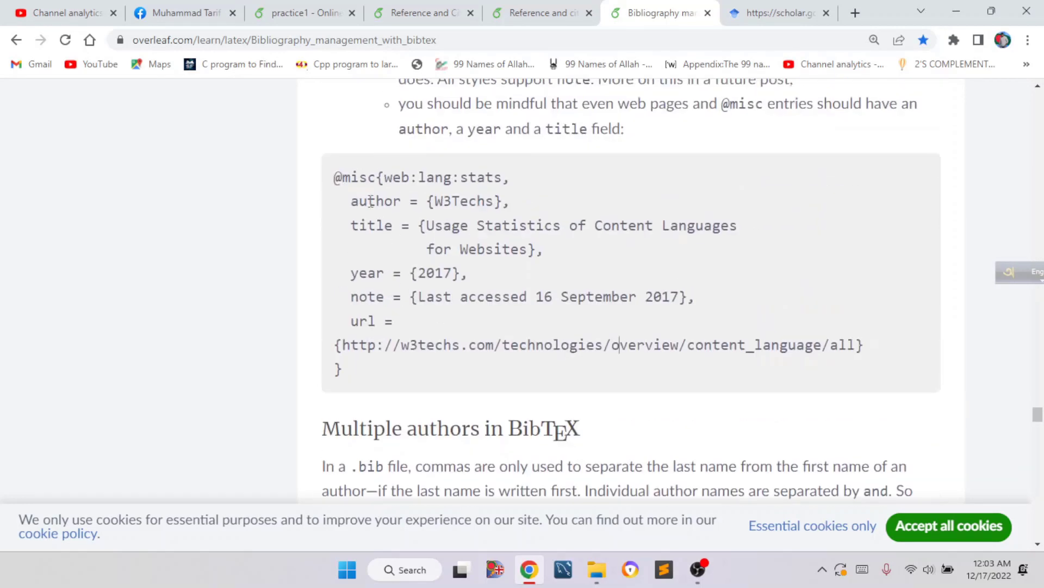
drag(334, 177, 343, 370)
click(429, 188)
drag(384, 177, 501, 177)
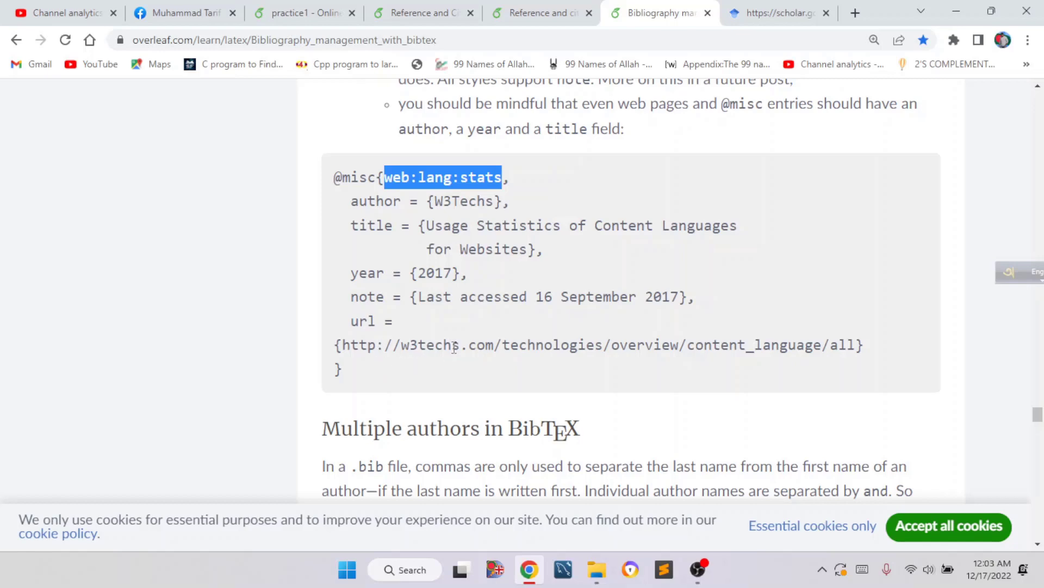
scroll(419, 362, up, 5)
scroll(419, 362, down, 4)
drag(334, 254, 361, 450)
key(ctrl+c)
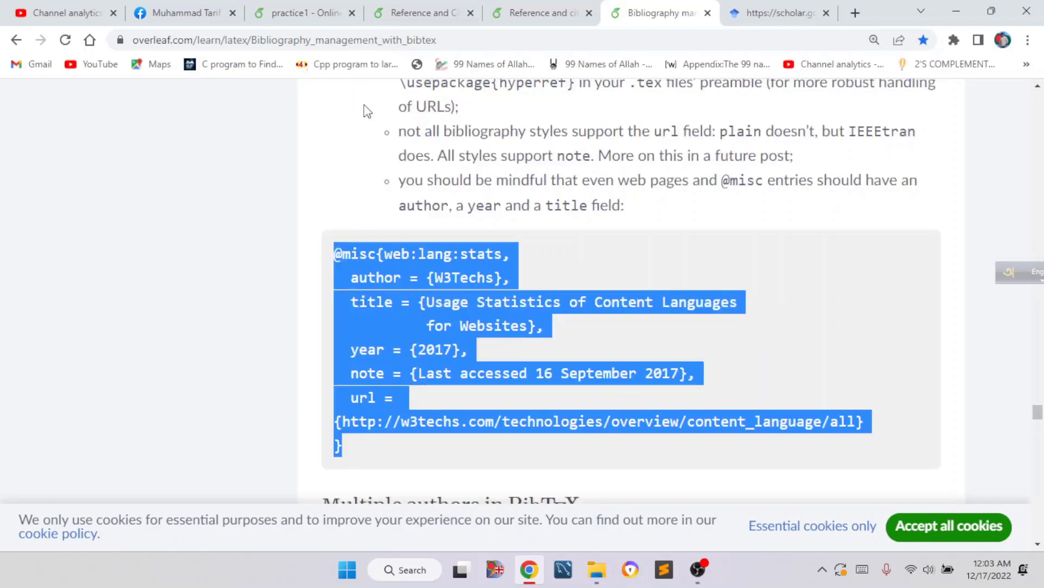
click(408, 11)
click(536, 12)
click(103, 200)
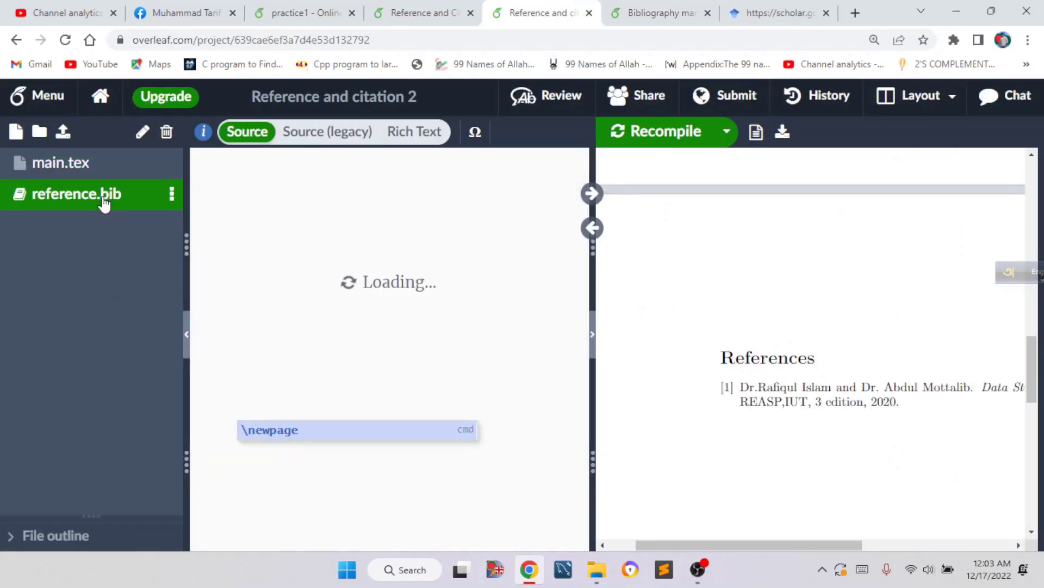
key(Return)
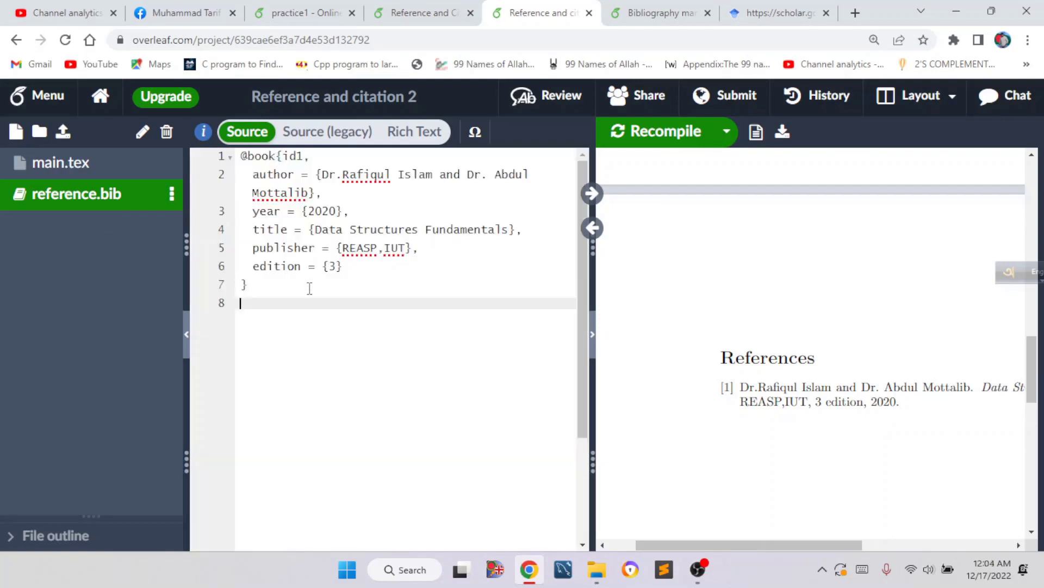
key(Return)
key(ctrl+v)
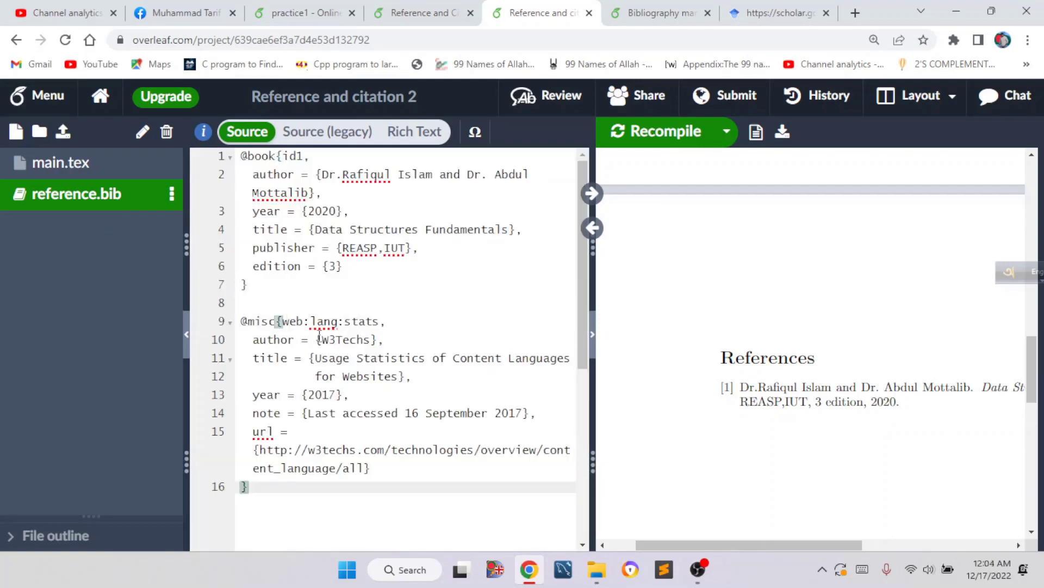